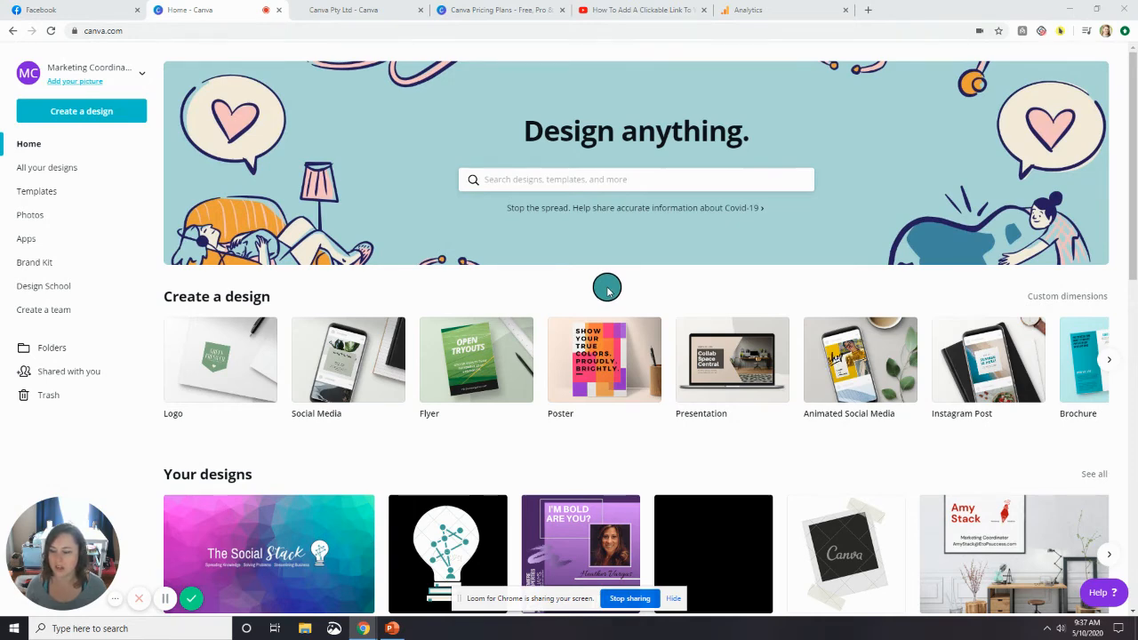
Create a new blank design using the Facebook Cover format.
scroll(607, 291, down, 2)
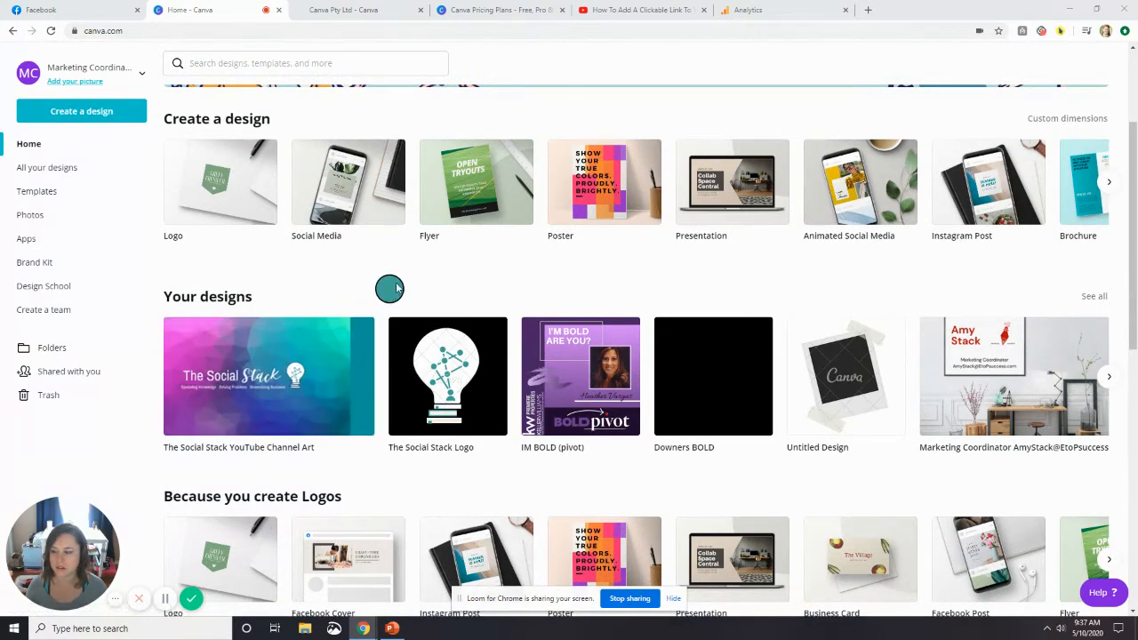
scroll(401, 275, up, 2)
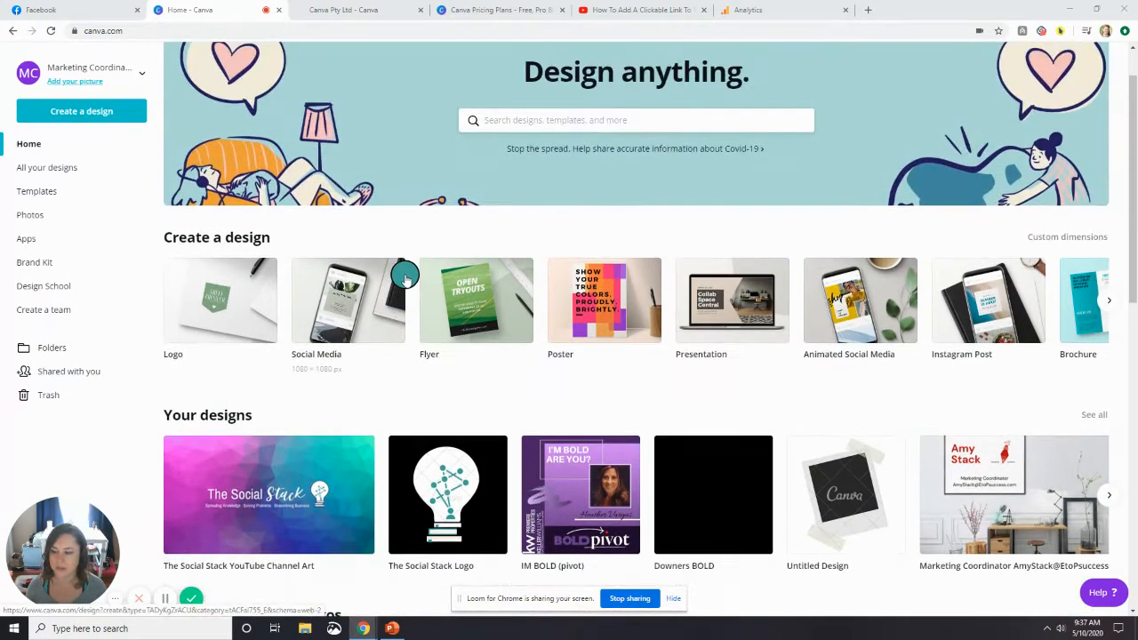
scroll(360, 293, up, 1)
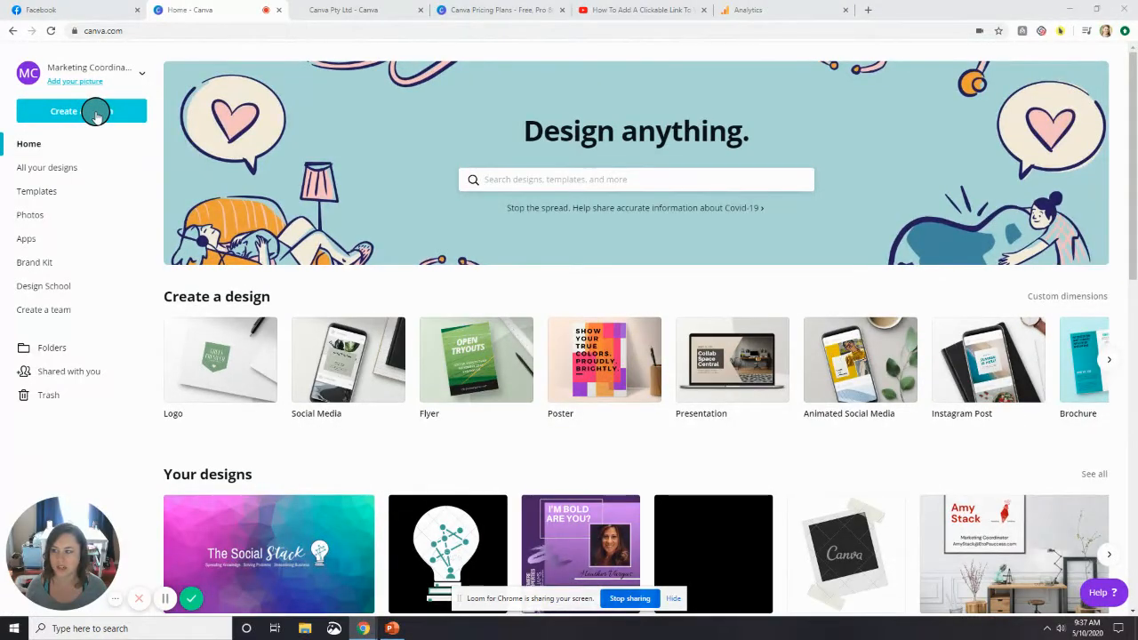
click(96, 113)
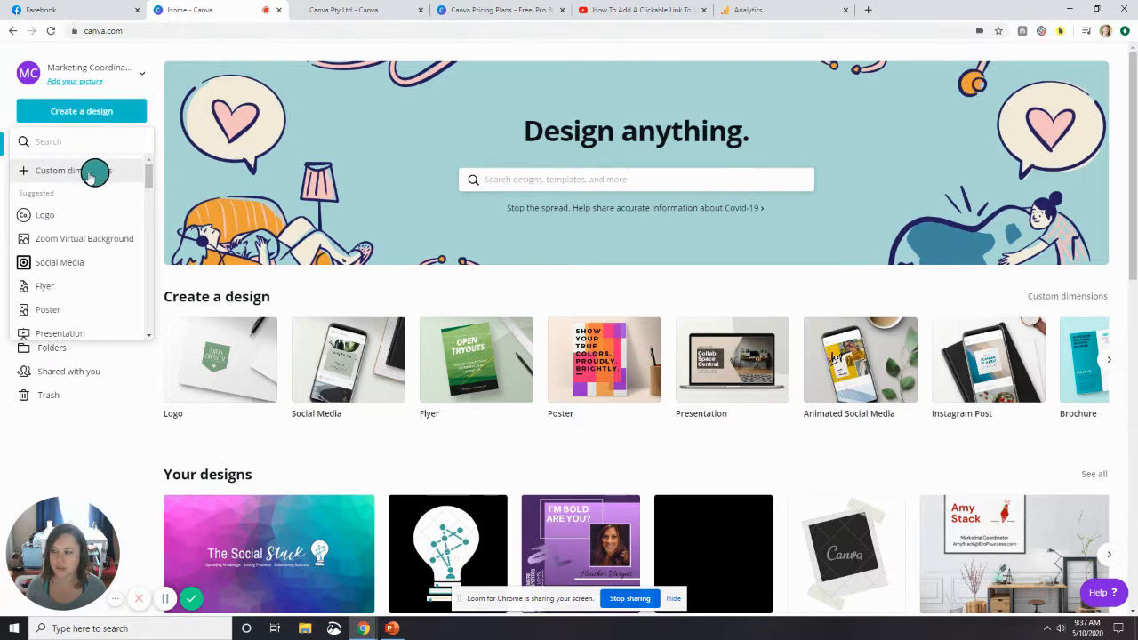
scroll(93, 242, down, 3)
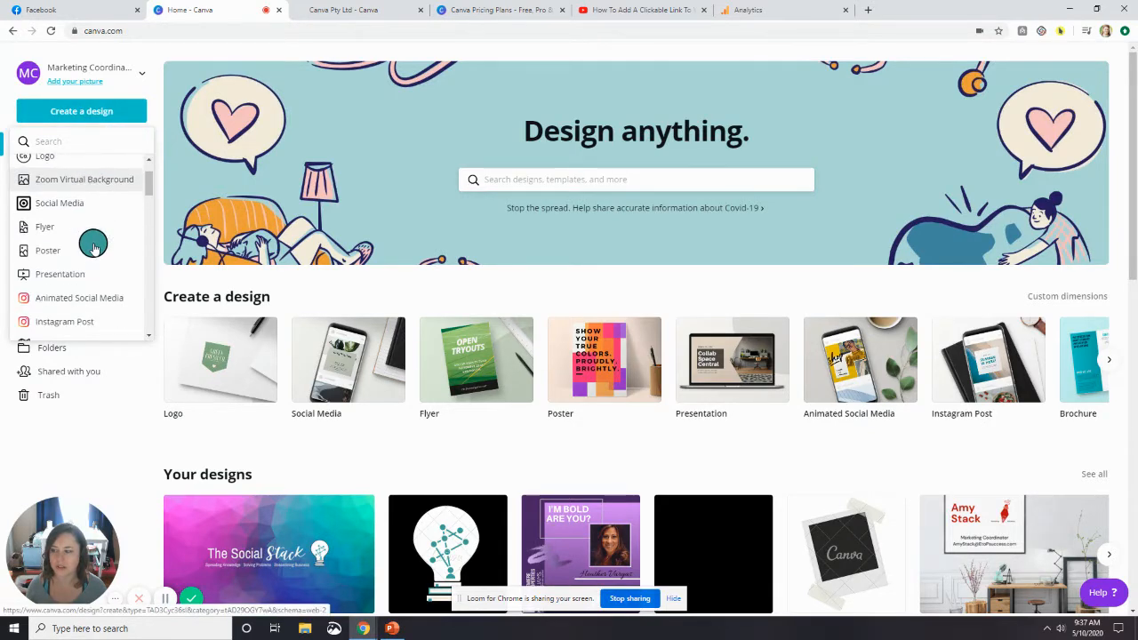
scroll(93, 246, down, 3)
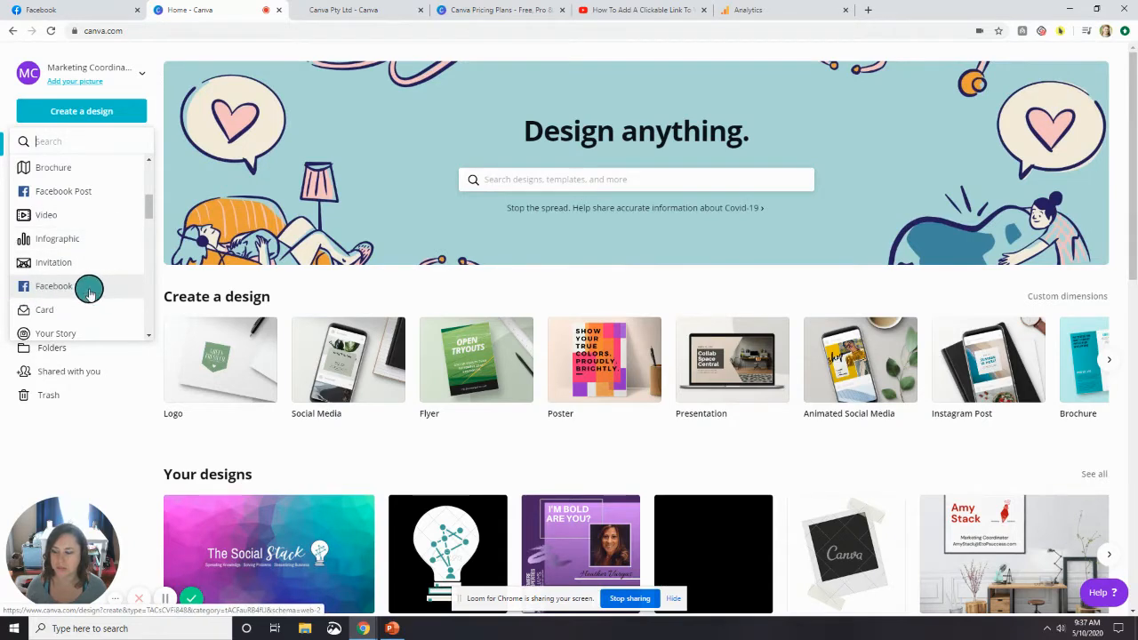
click(89, 291)
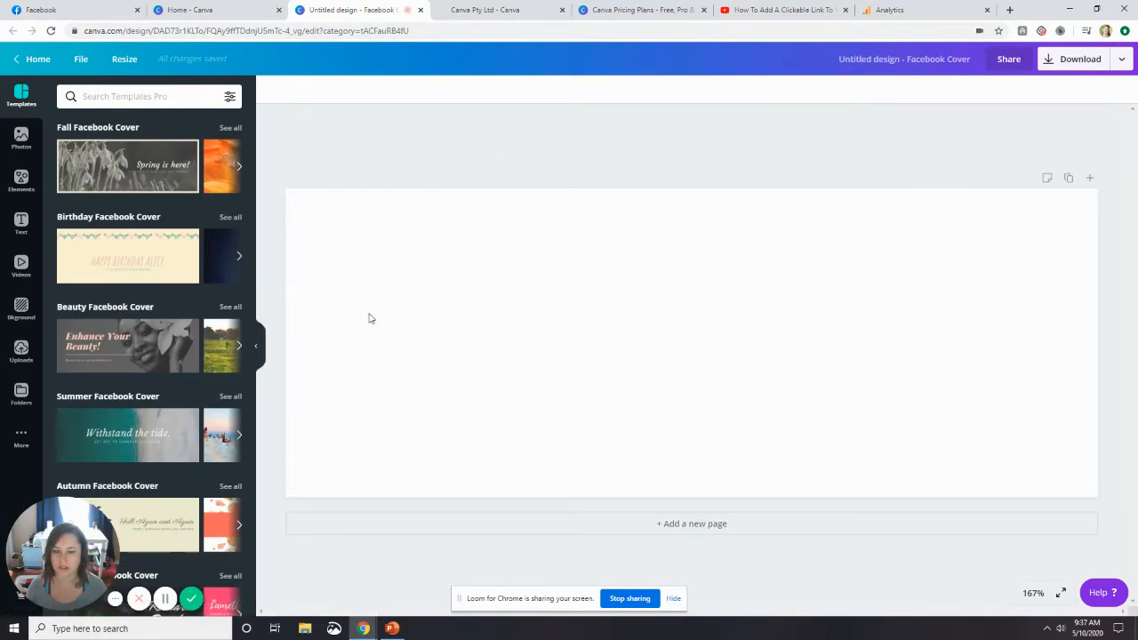
Look over the existing designs on the home page, including The Social Stack YouTube Channel Art, and return to the Facebook cover.
click(251, 15)
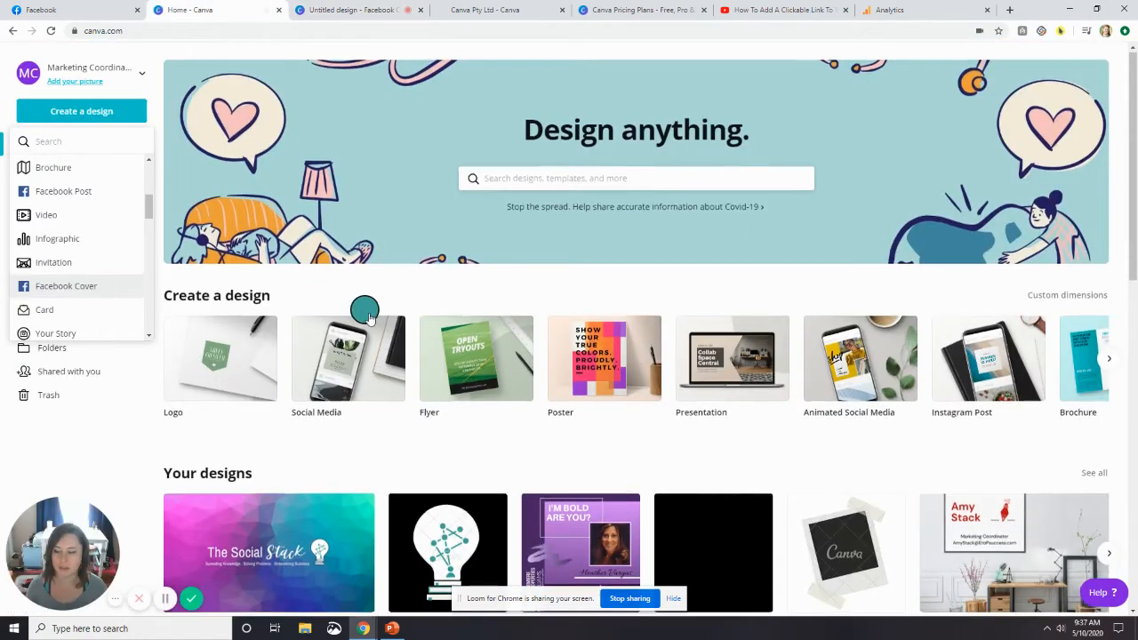
scroll(336, 432, down, 2)
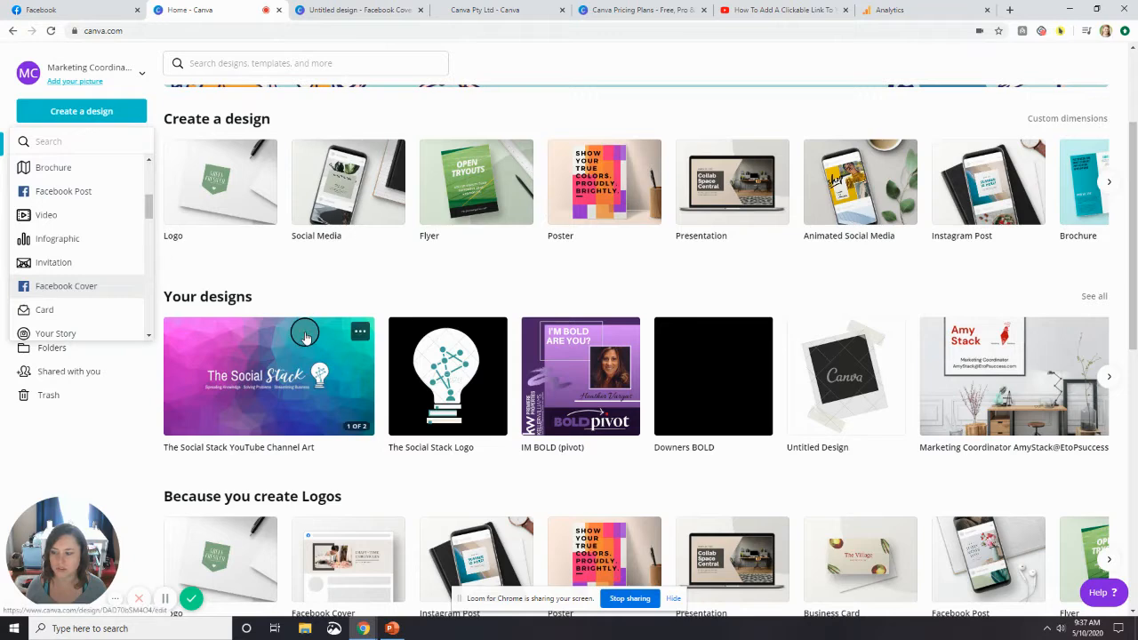
click(367, 13)
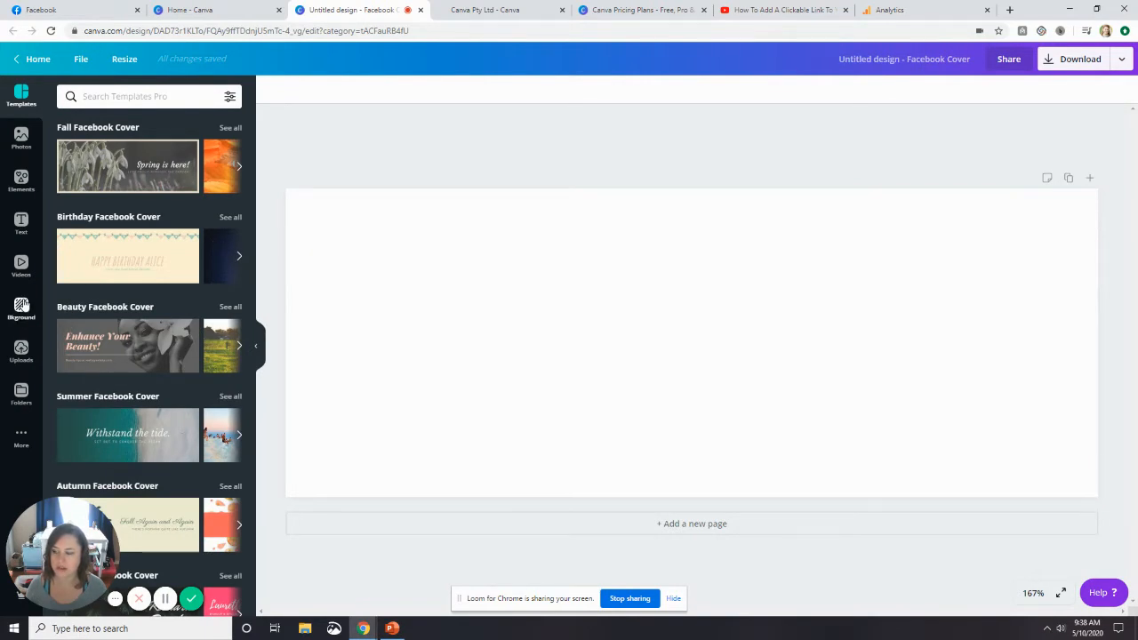
Search the backgrounds for "teal" and apply the free pink, purple and teal polygon background to the cover.
click(21, 305)
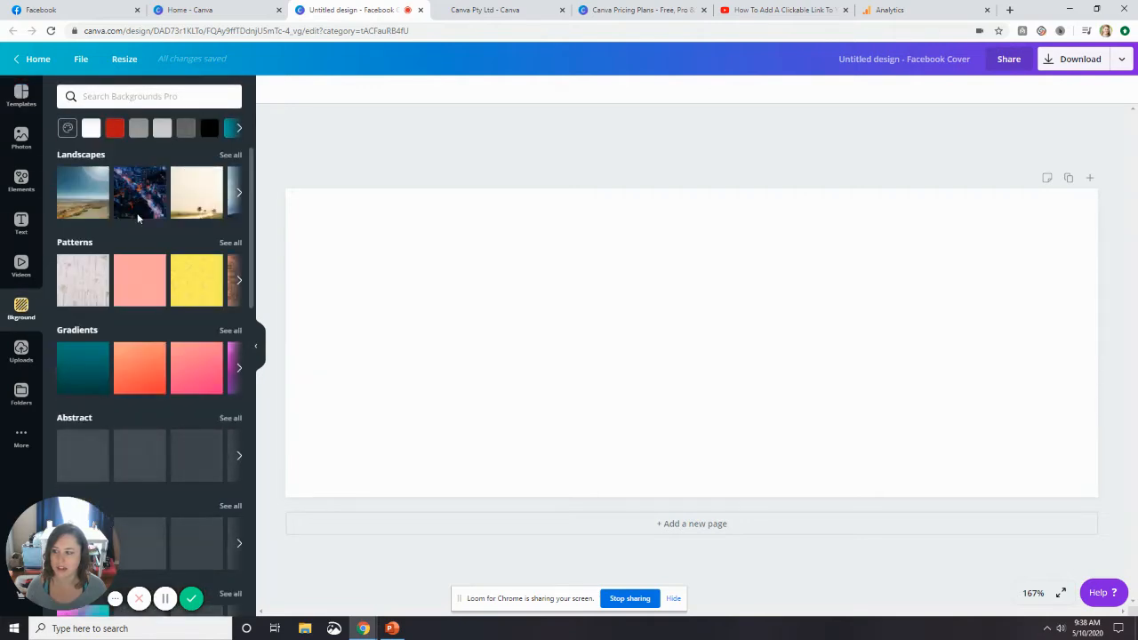
scroll(163, 237, down, 6)
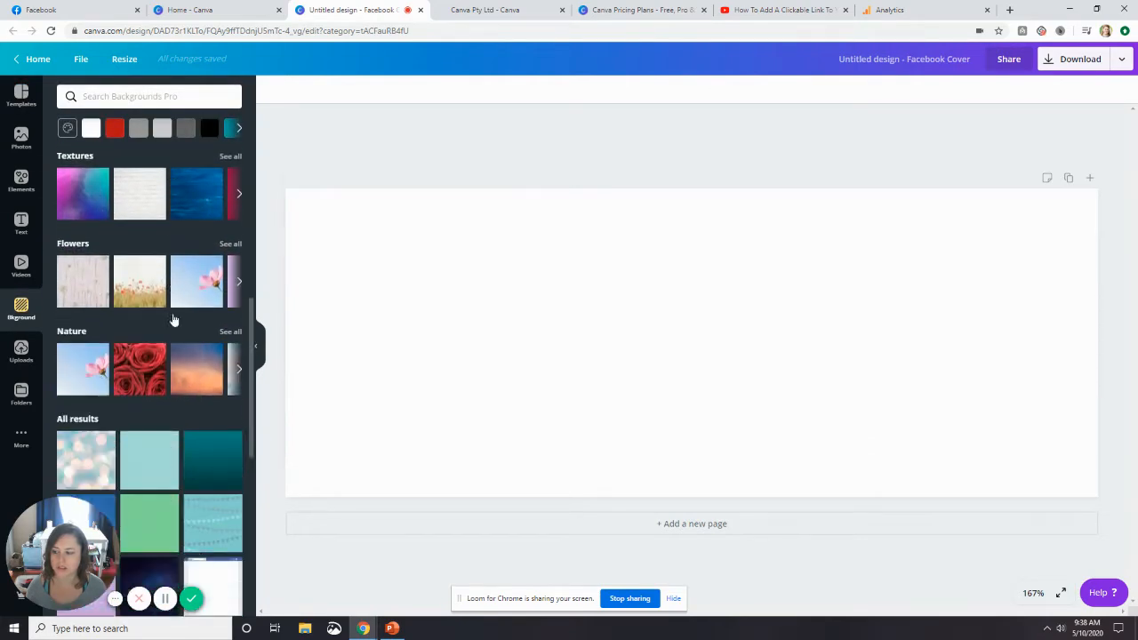
scroll(173, 320, down, 4)
scroll(174, 320, up, 6)
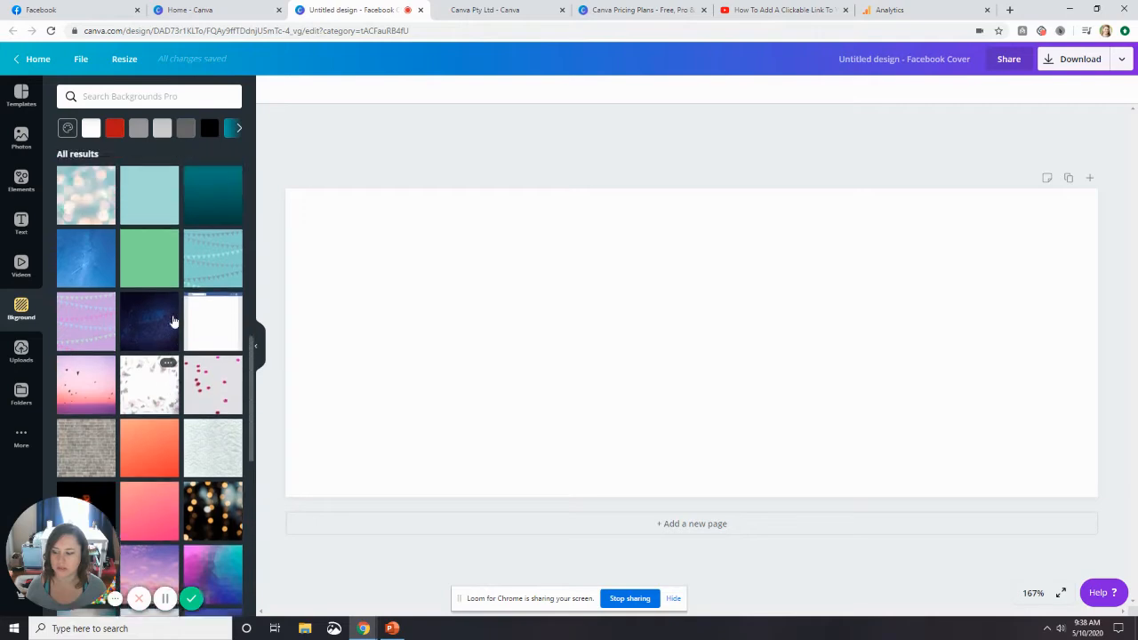
scroll(173, 320, up, 5)
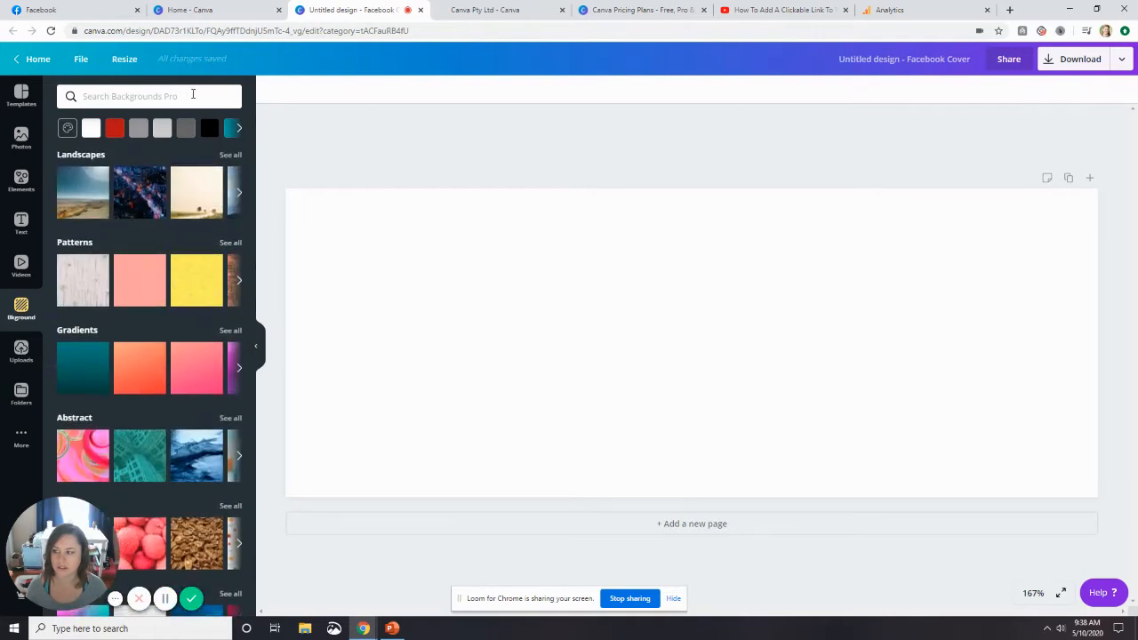
click(161, 97)
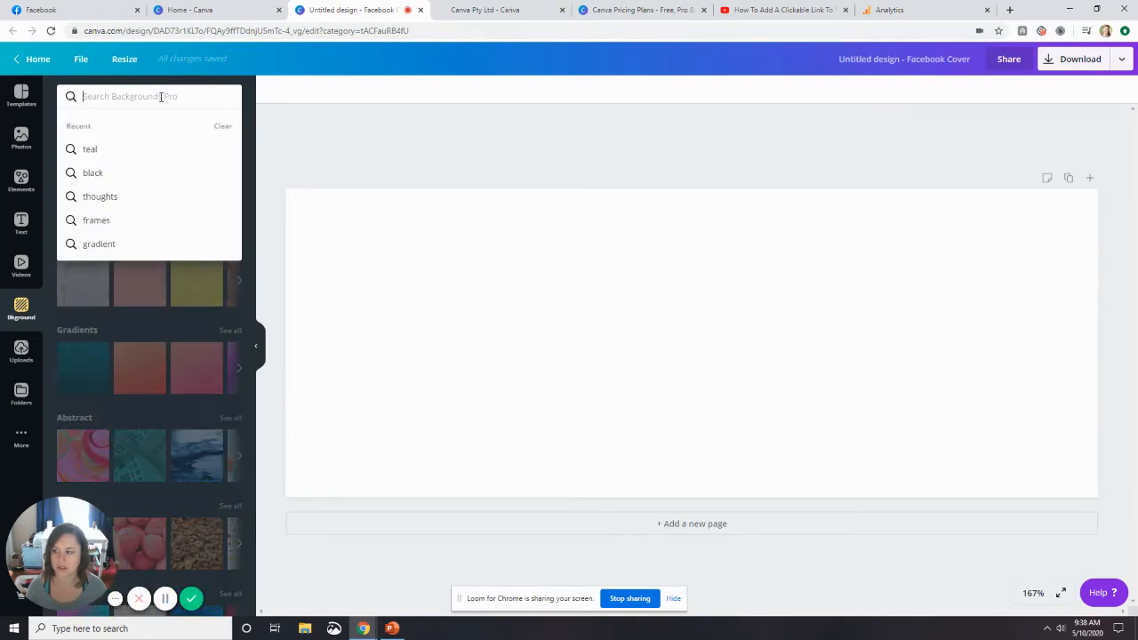
text(teal)
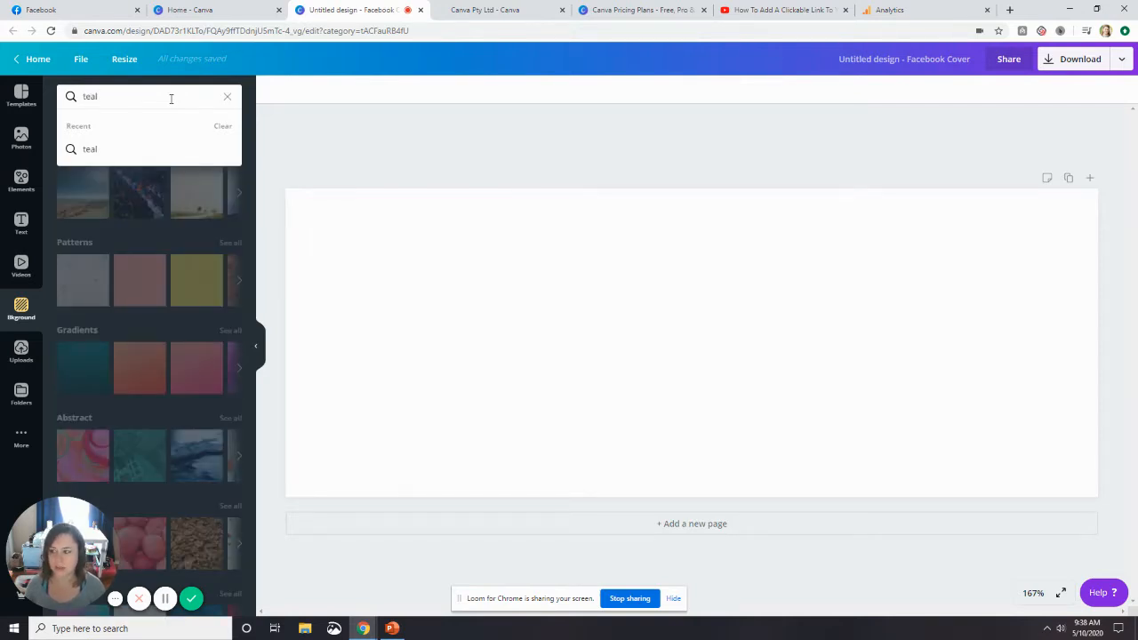
key(Return)
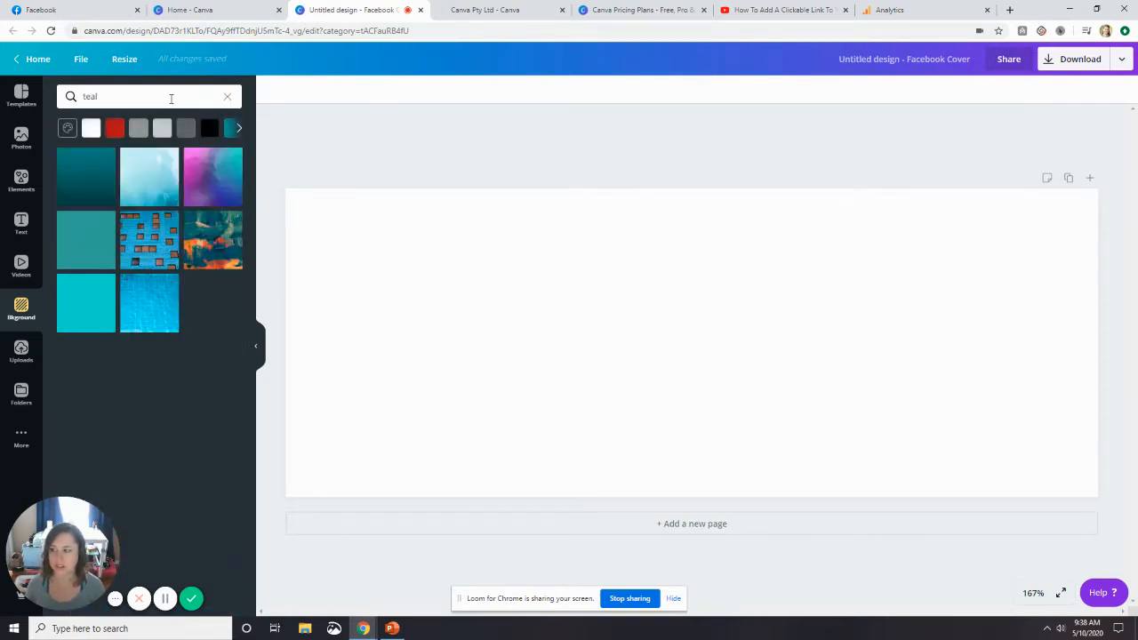
click(213, 173)
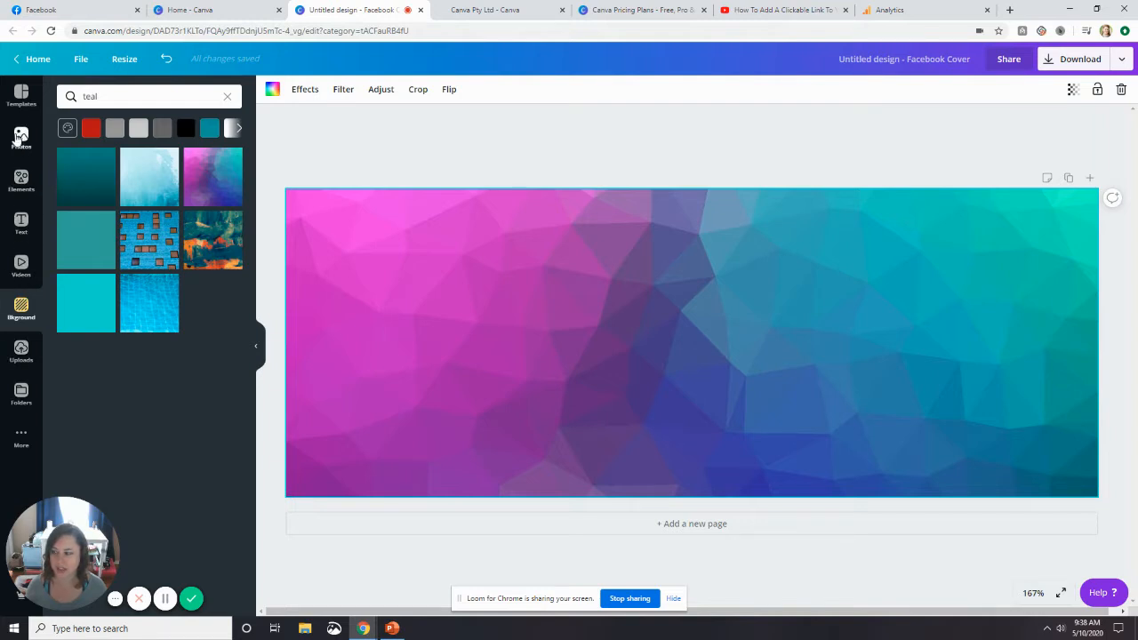
Add a subheading text box to the cover.
click(22, 222)
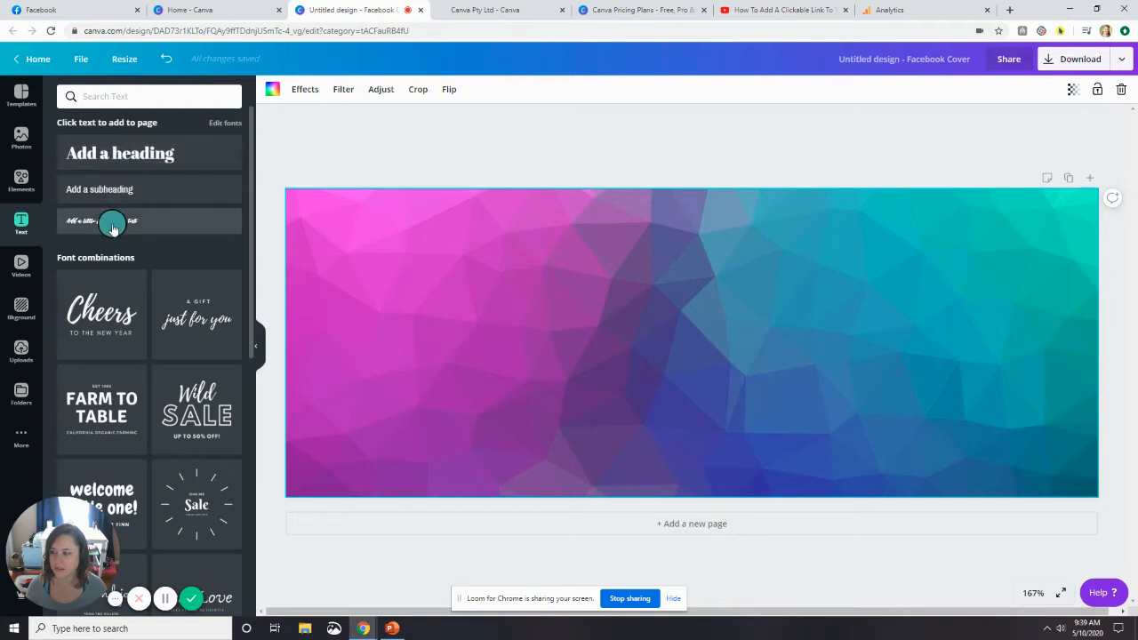
click(156, 194)
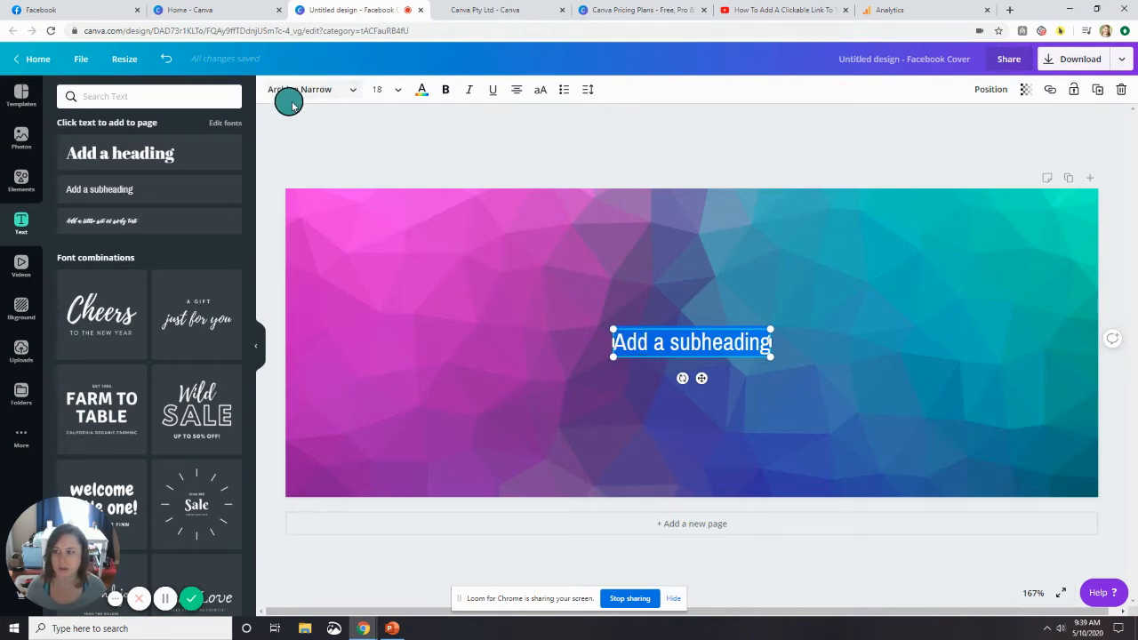
Browse the available fonts for the subheading text, from the brand fonts through the popular fonts.
click(349, 91)
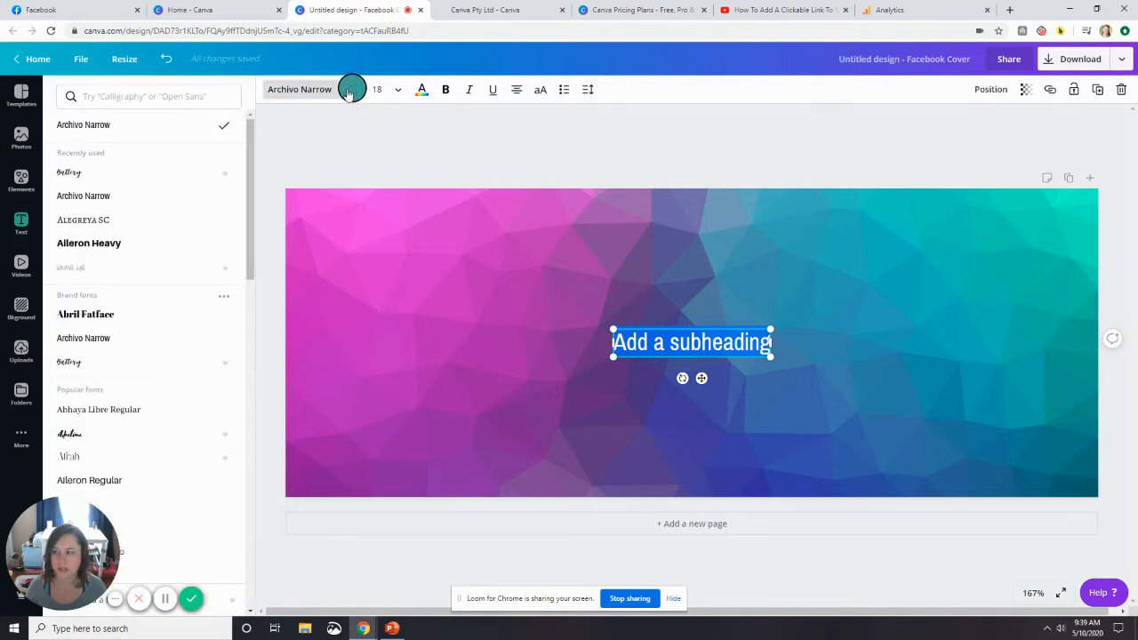
scroll(148, 331, down, 4)
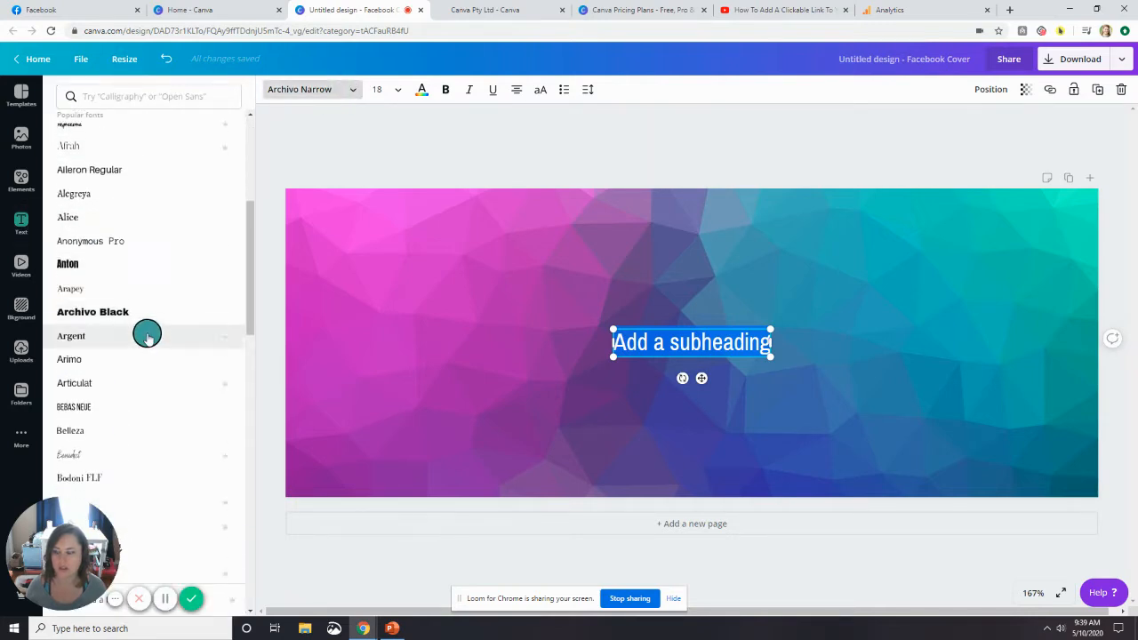
scroll(148, 335, down, 3)
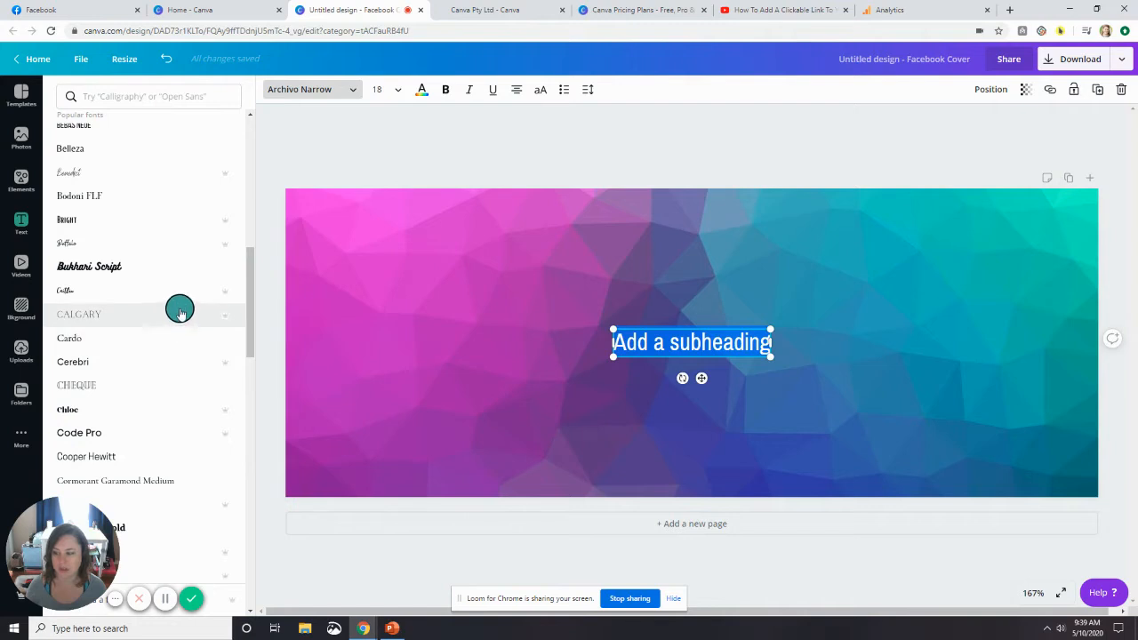
scroll(180, 311, up, 6)
scroll(179, 309, down, 2)
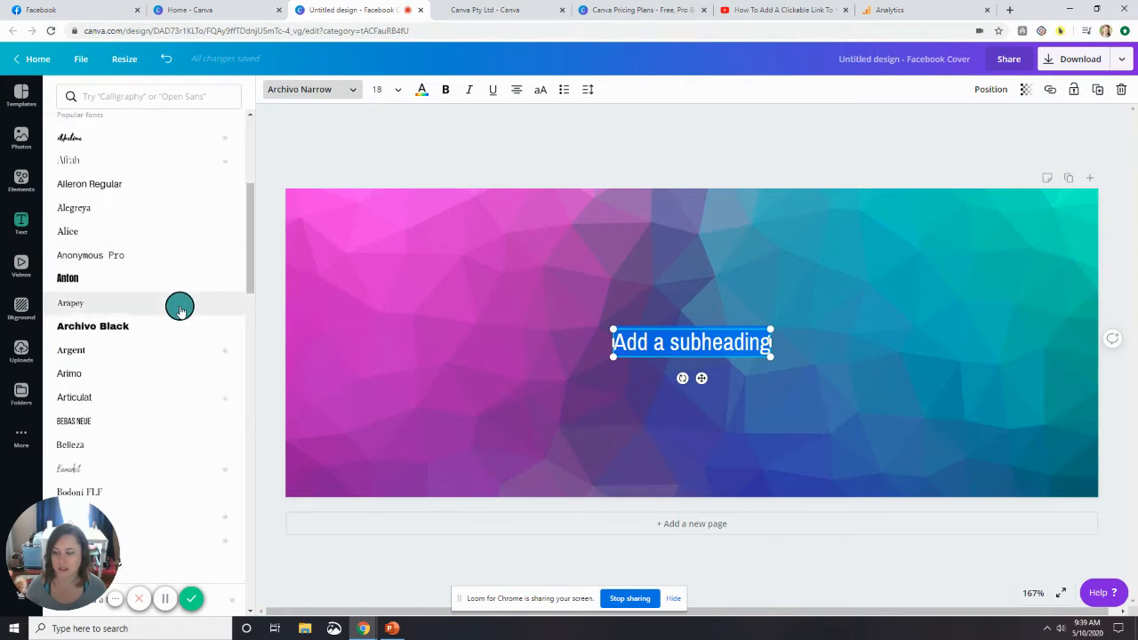
scroll(182, 315, down, 15)
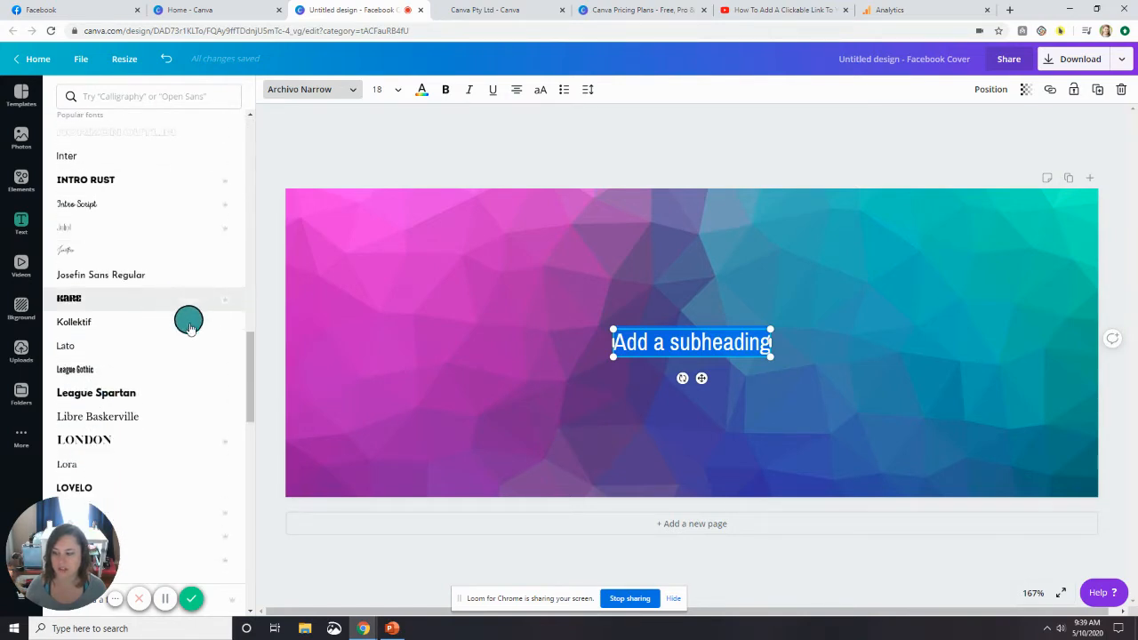
scroll(189, 328, down, 1)
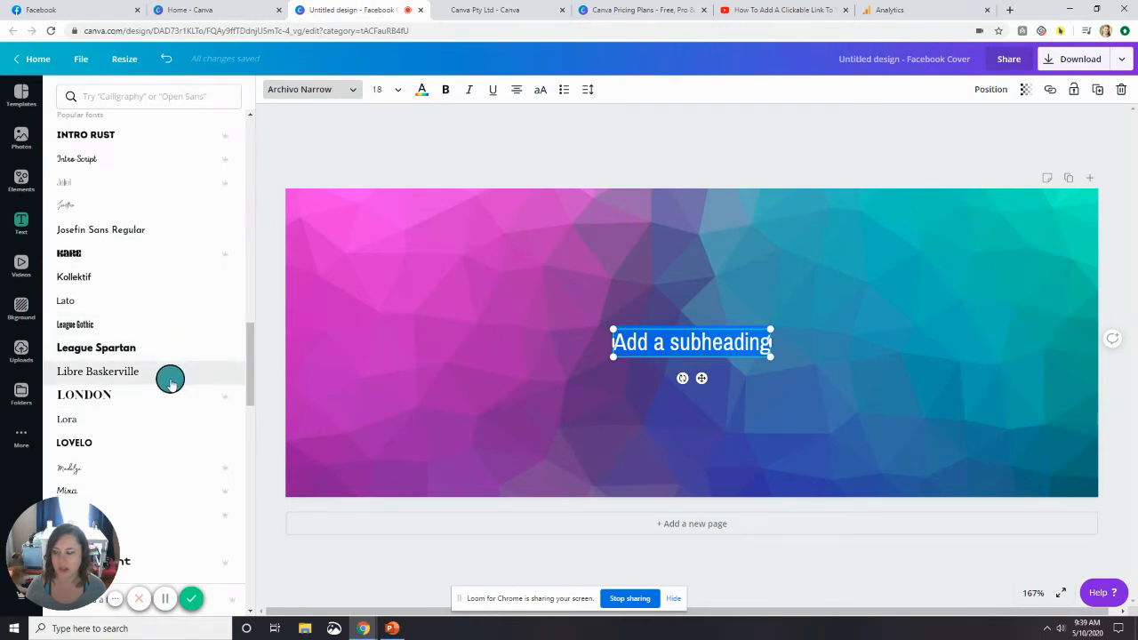
scroll(170, 381, down, 2)
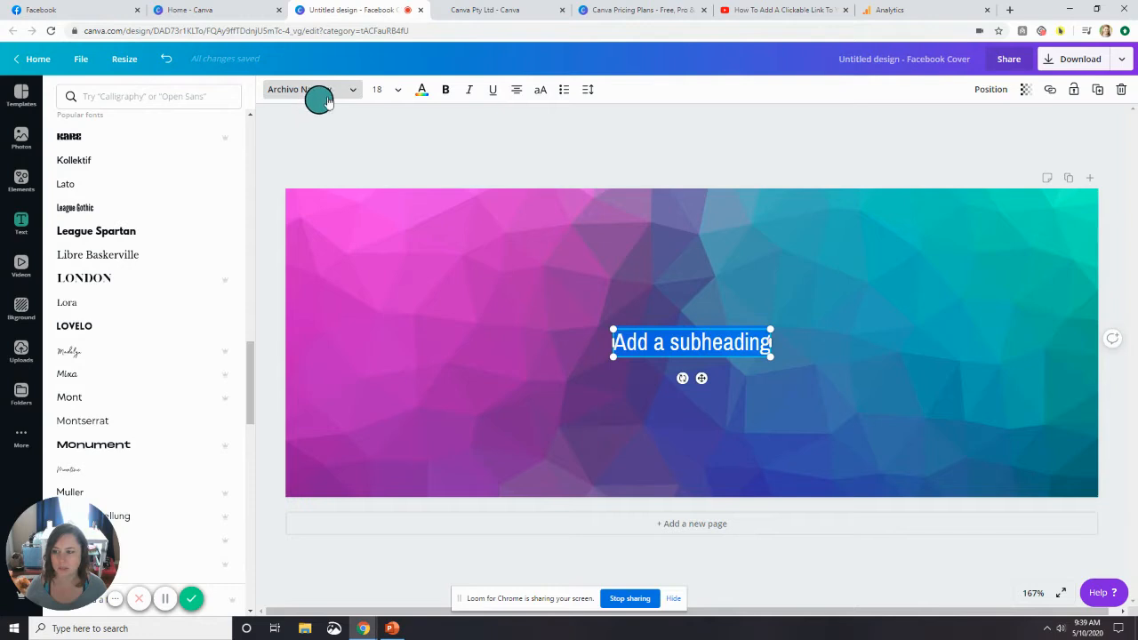
Replace the subheading's placeholder text with "The Social".
click(672, 345)
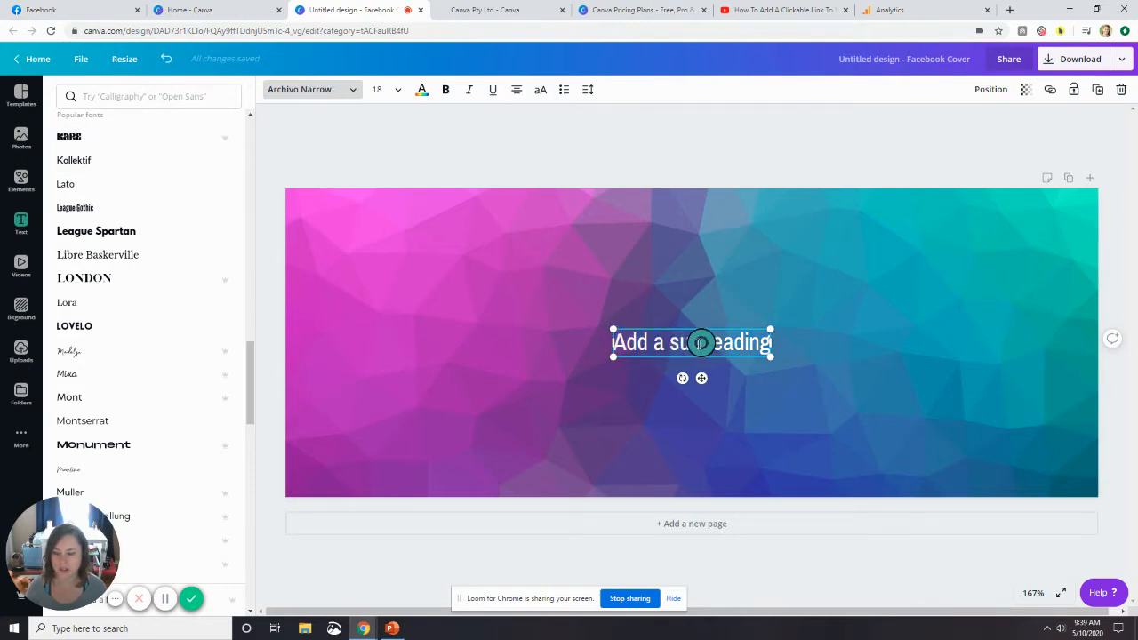
triple_click(697, 344)
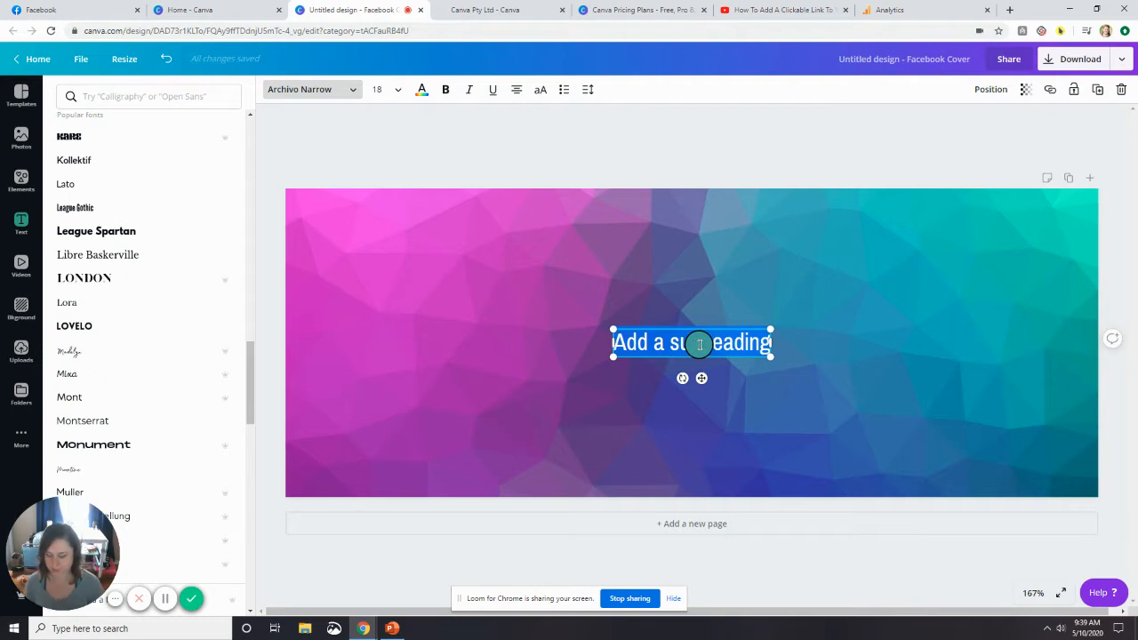
text(ThisLoca)
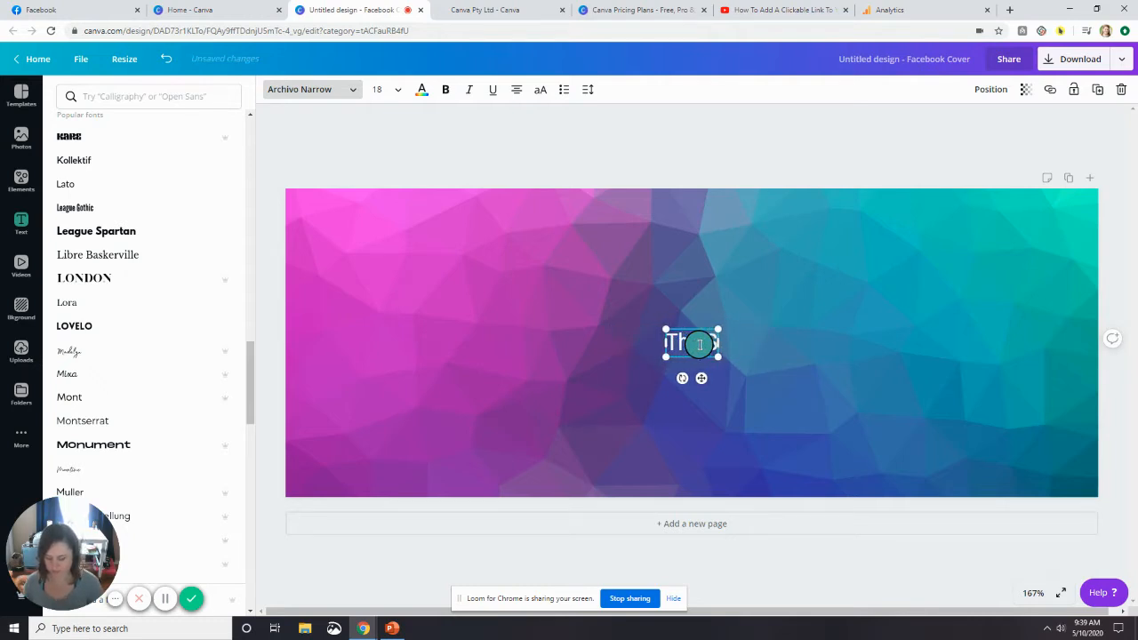
text(l)
key(BackSpace)
key(BackSpace)
key(BackSpace)
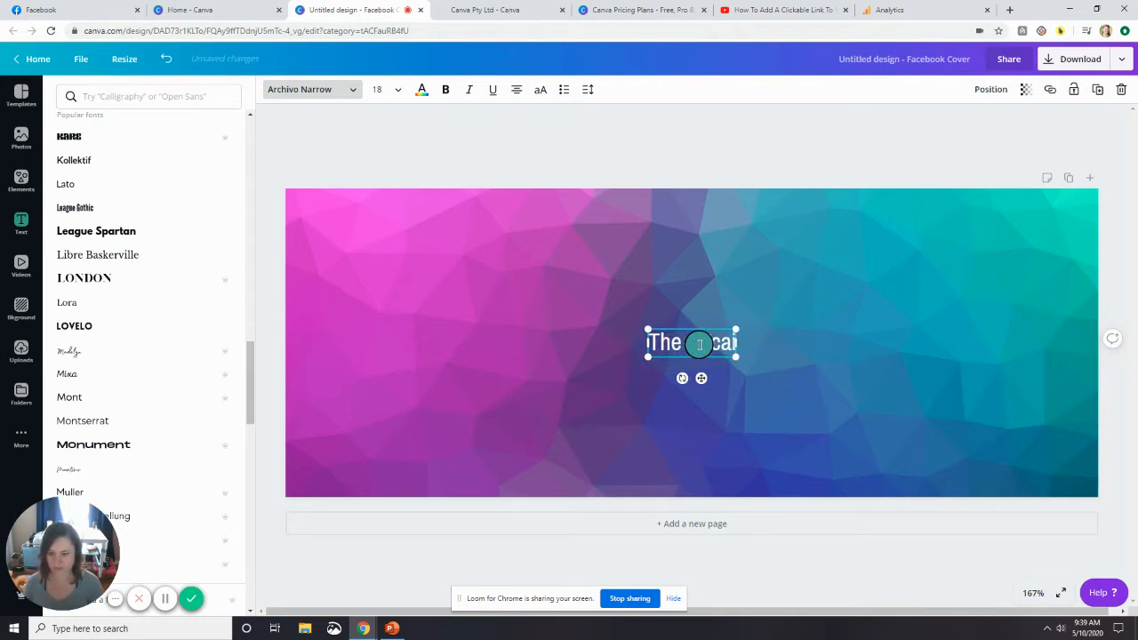
text(ial)
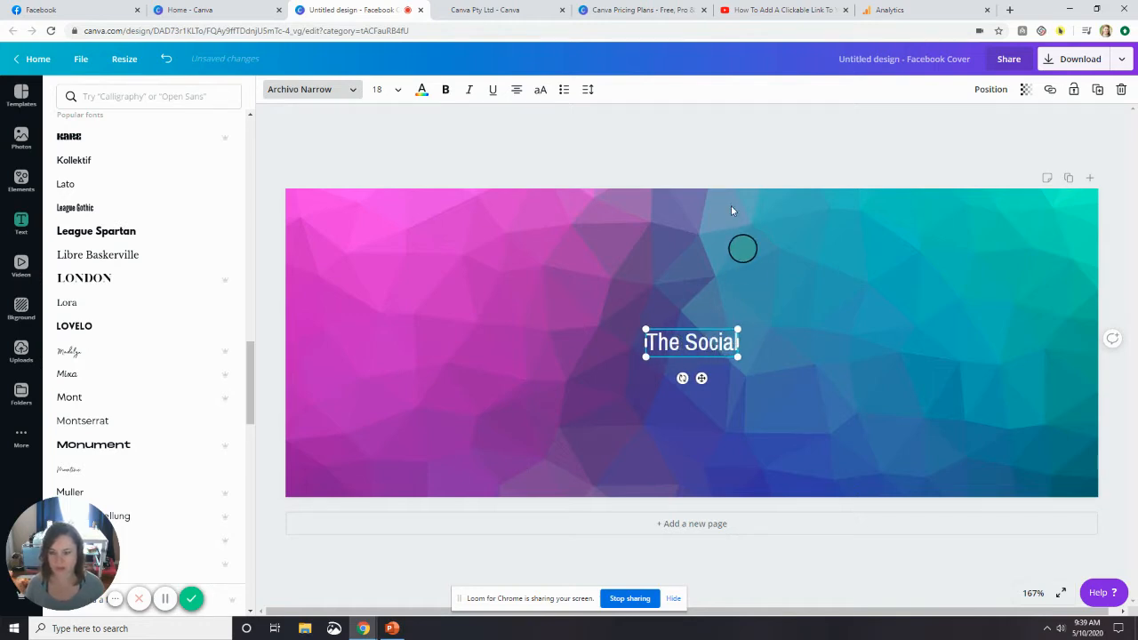
Move the "The Social" text to the left of the cover's centre.
click(682, 338)
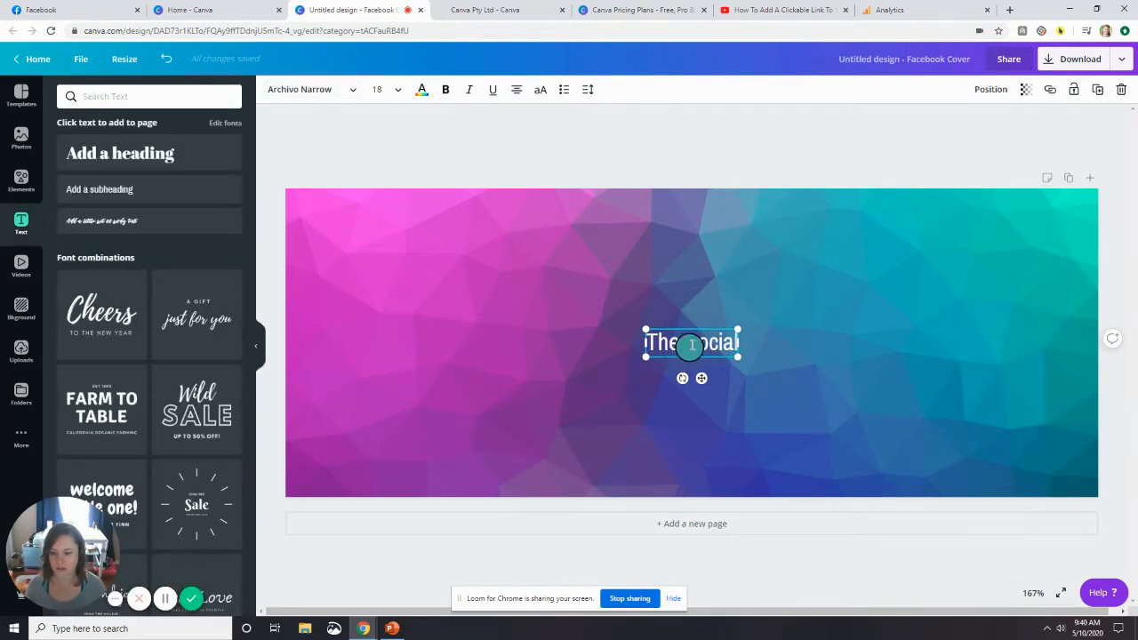
drag(695, 344, 593, 352)
click(686, 330)
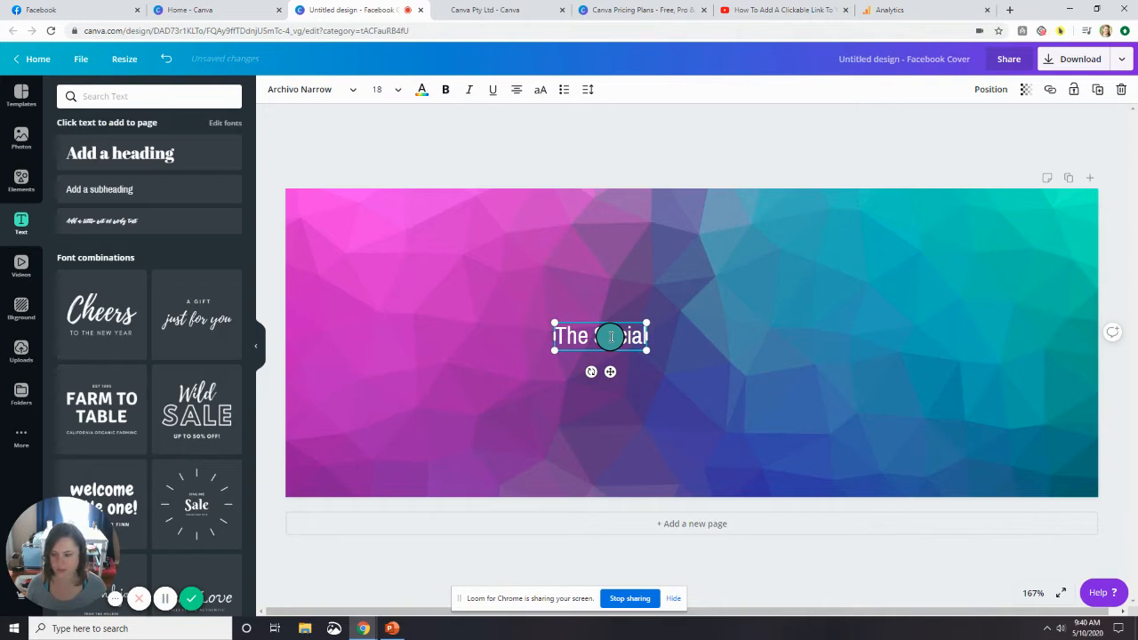
Add a body text box to the cover and place it just right of the "The Social" text.
click(158, 190)
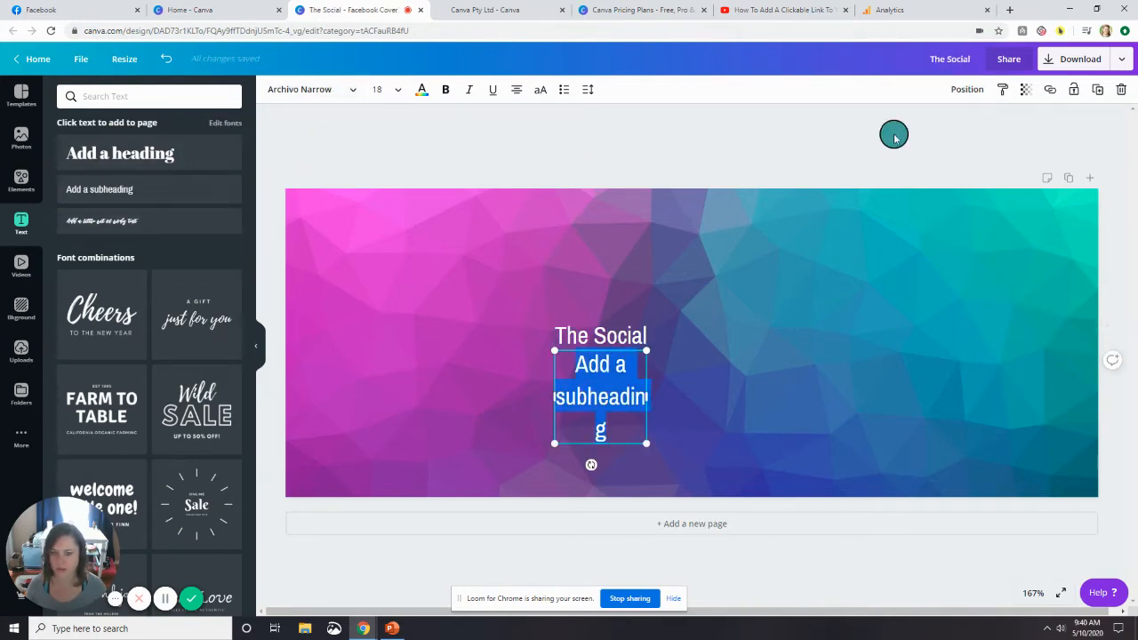
click(1122, 95)
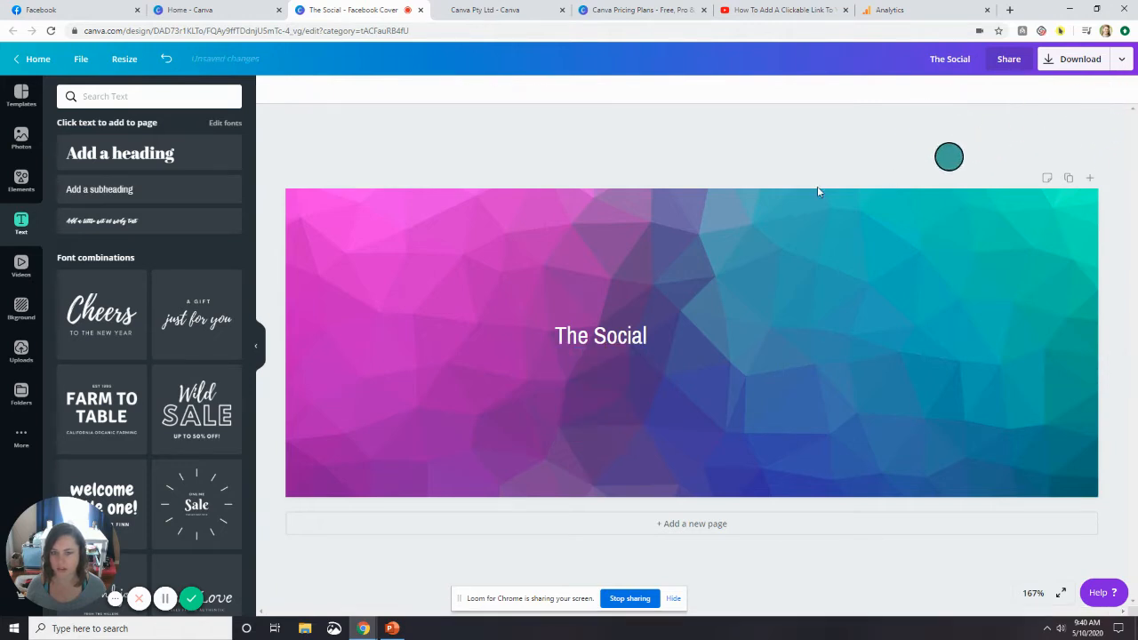
click(135, 227)
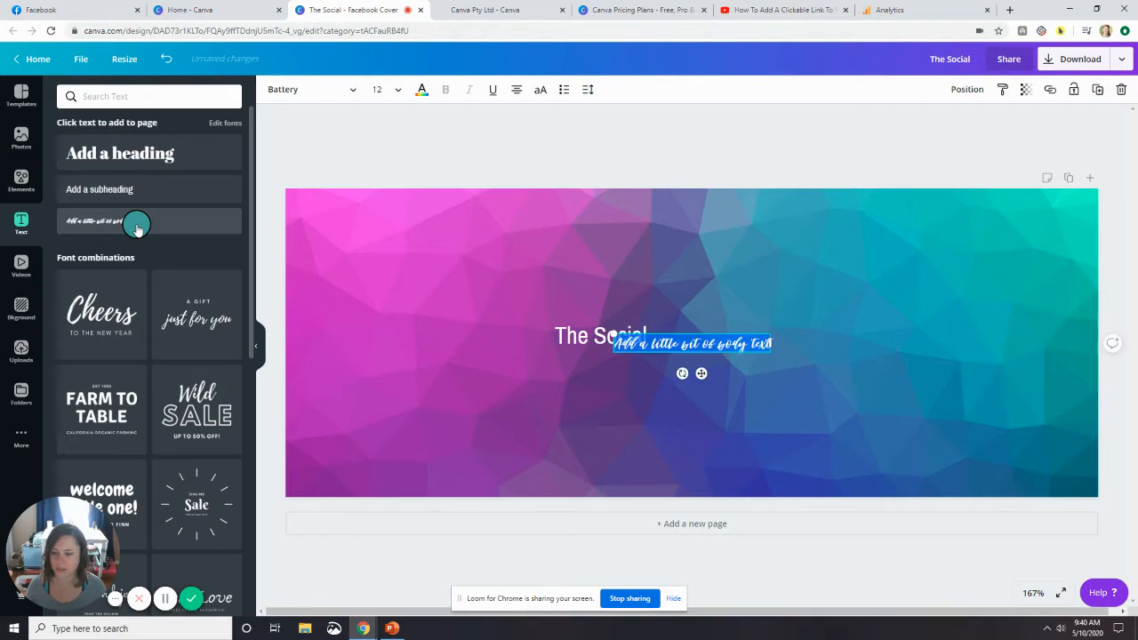
click(686, 351)
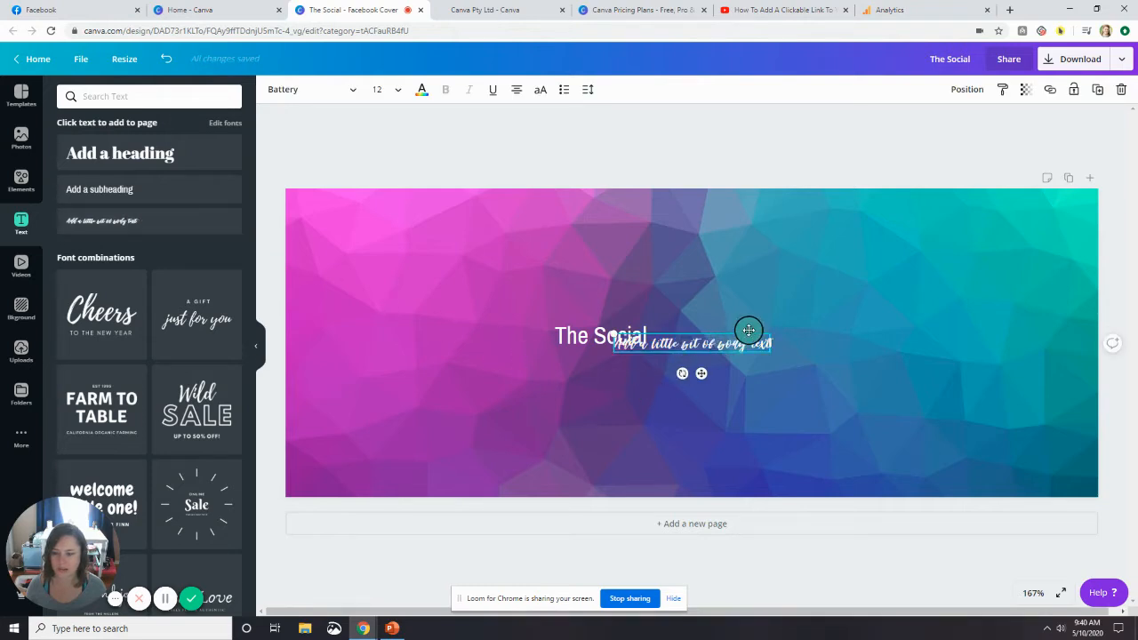
drag(702, 375, 760, 366)
Replace the body text's placeholder with "Stack" and enlarge it to a font size of about 28.6.
click(750, 334)
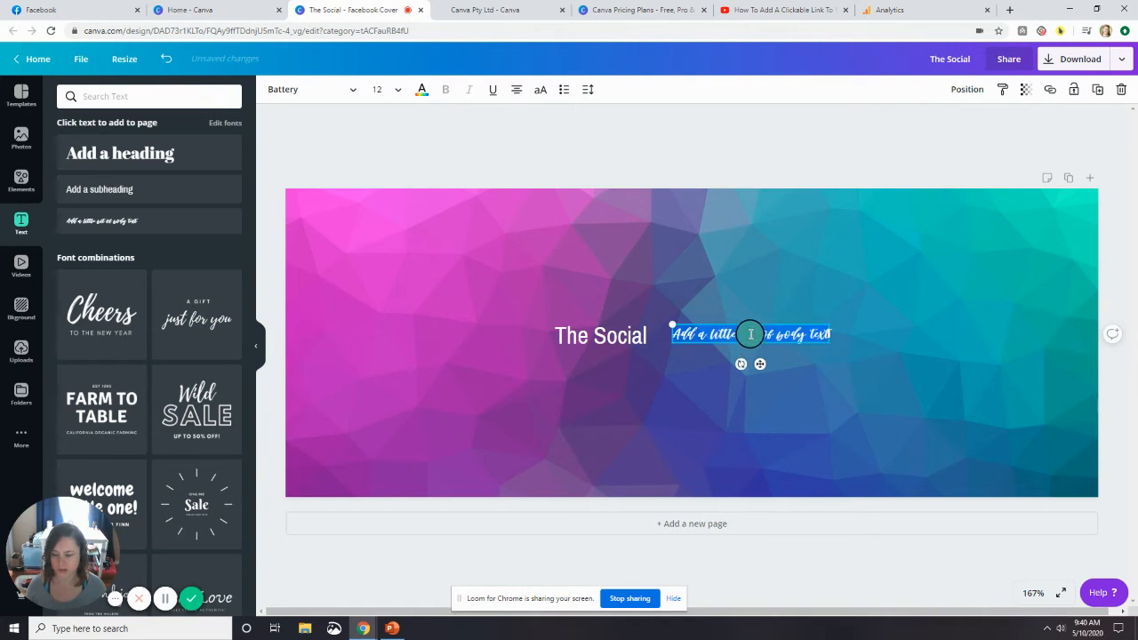
key(BackSpace)
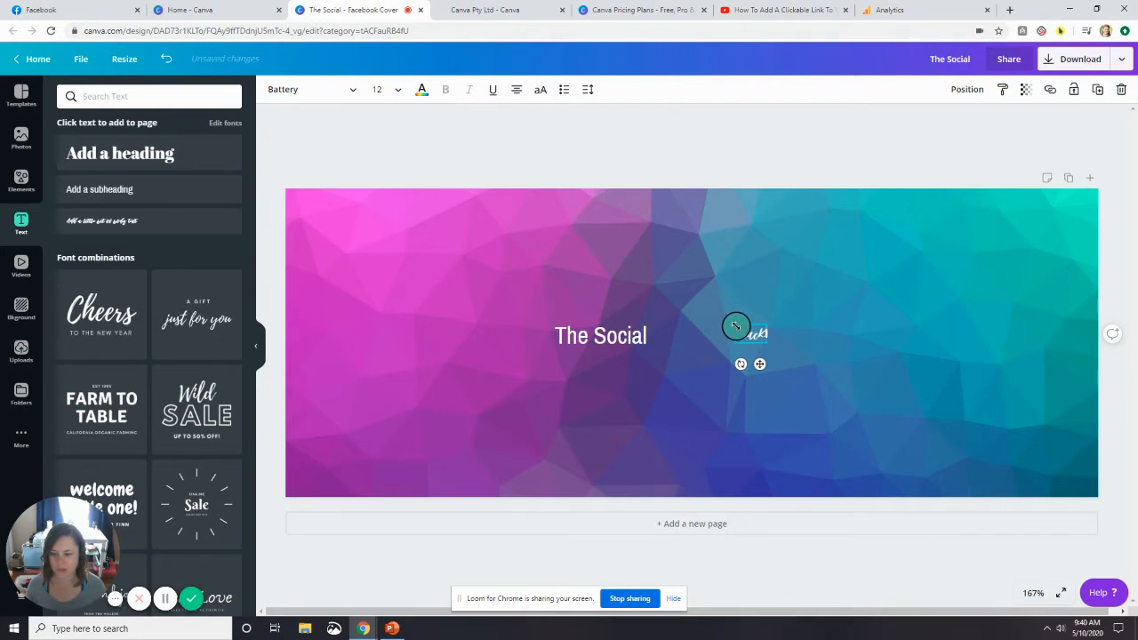
drag(735, 325, 689, 307)
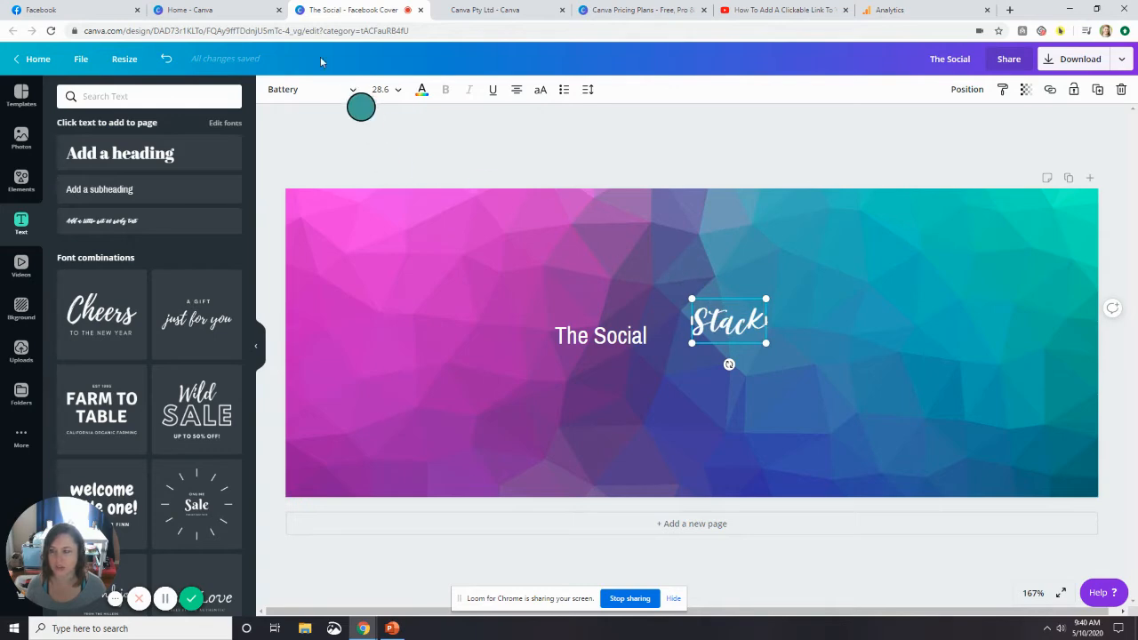
Check the existing The Social Stack YouTube Channel Art for reference and move "Stack" directly beside "The Social" on the cover.
click(225, 13)
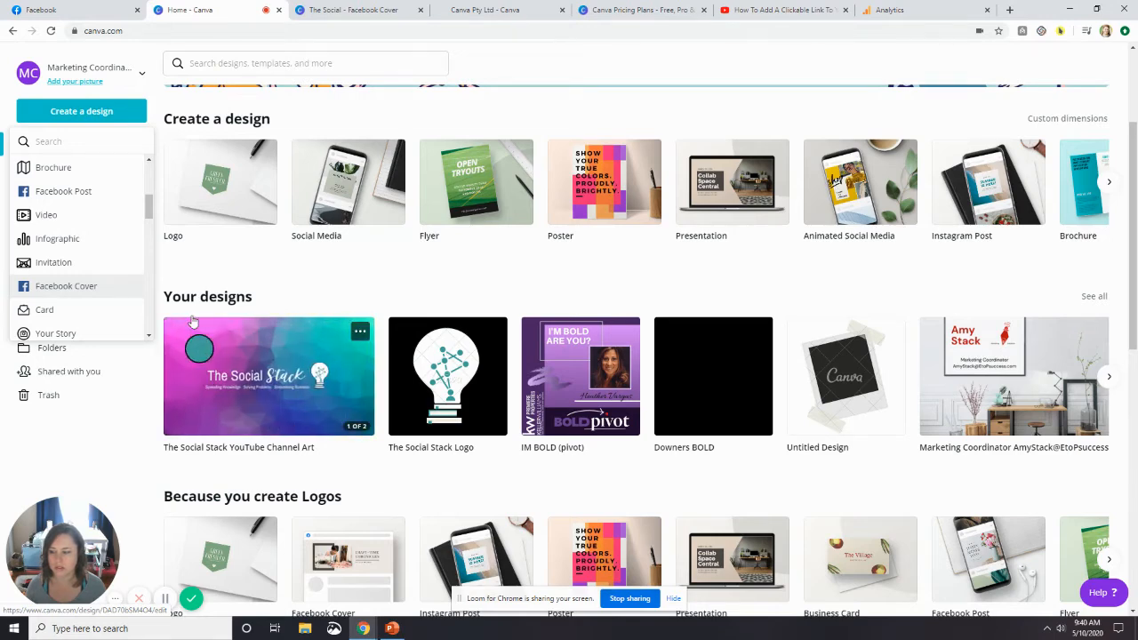
click(342, 10)
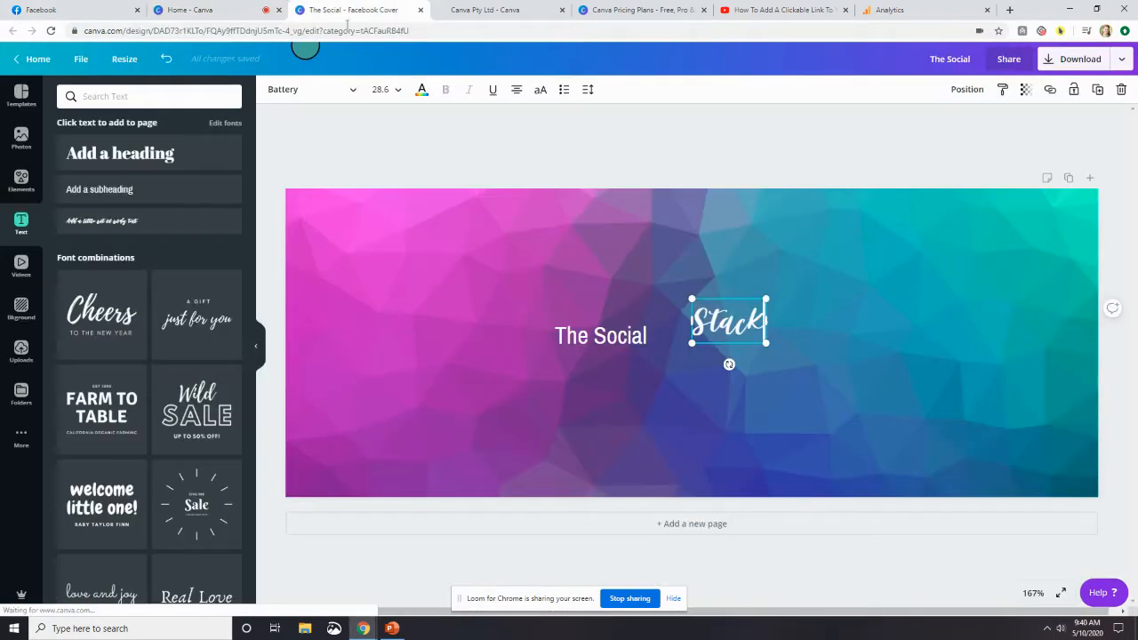
drag(744, 317, 669, 358)
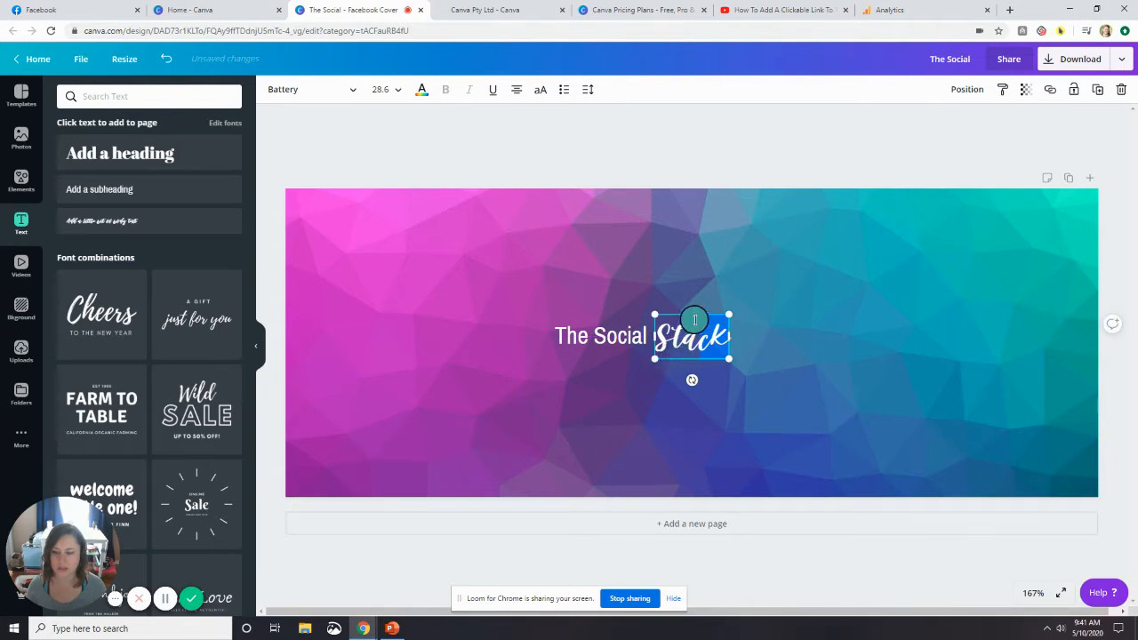
click(544, 391)
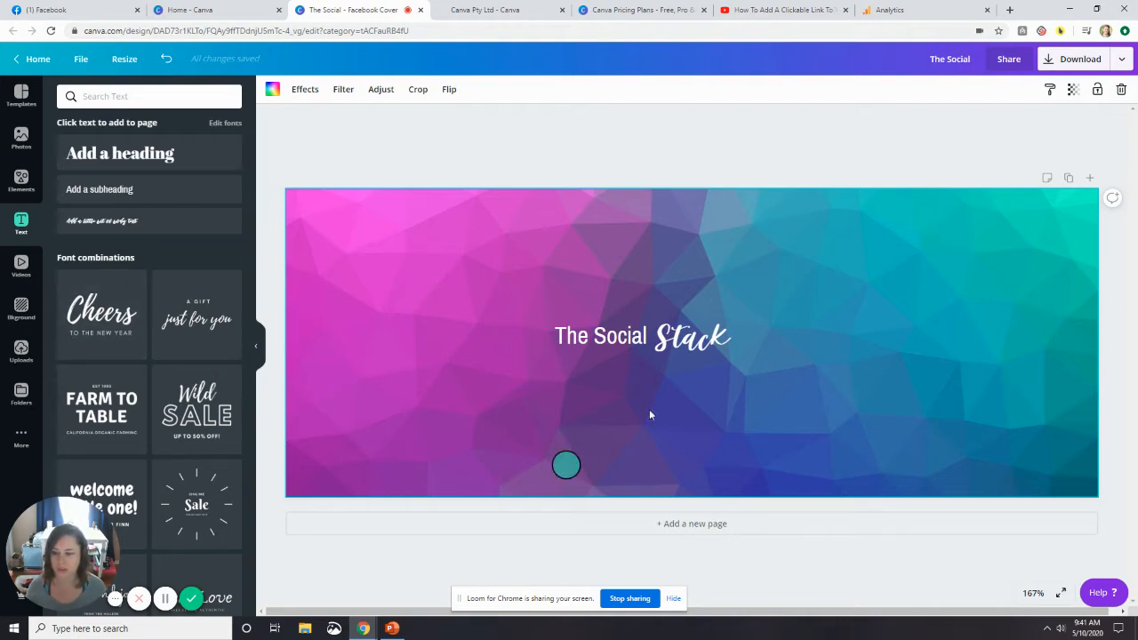
Upload The Social Stack Logo image from the Downloads folder and trash the older duplicate upload, Untitled design (2).png.
click(23, 355)
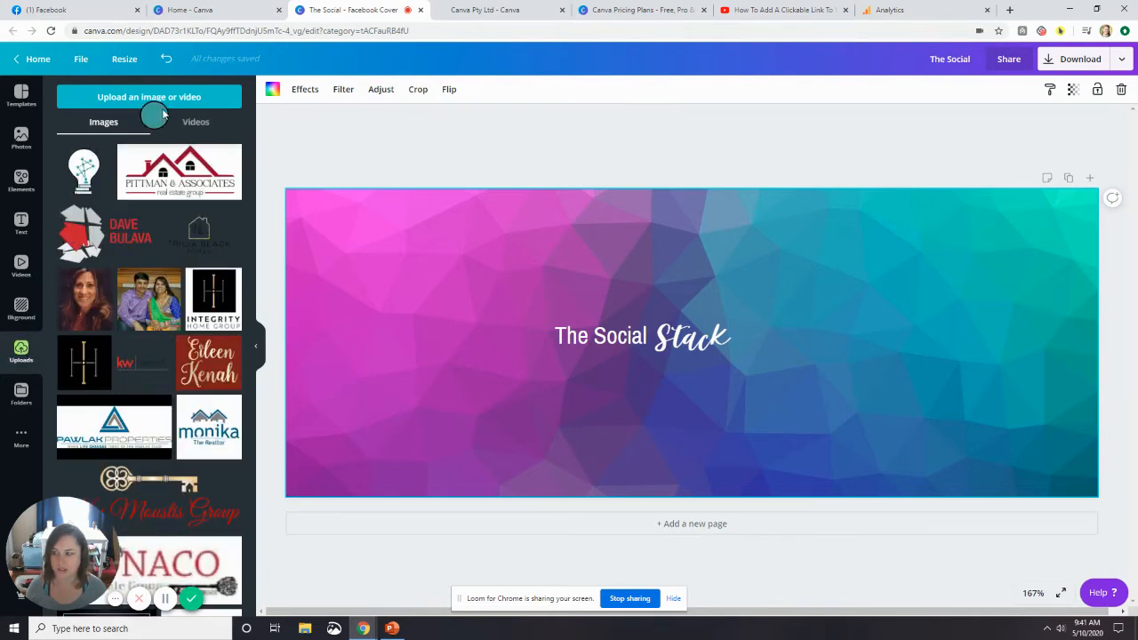
click(224, 98)
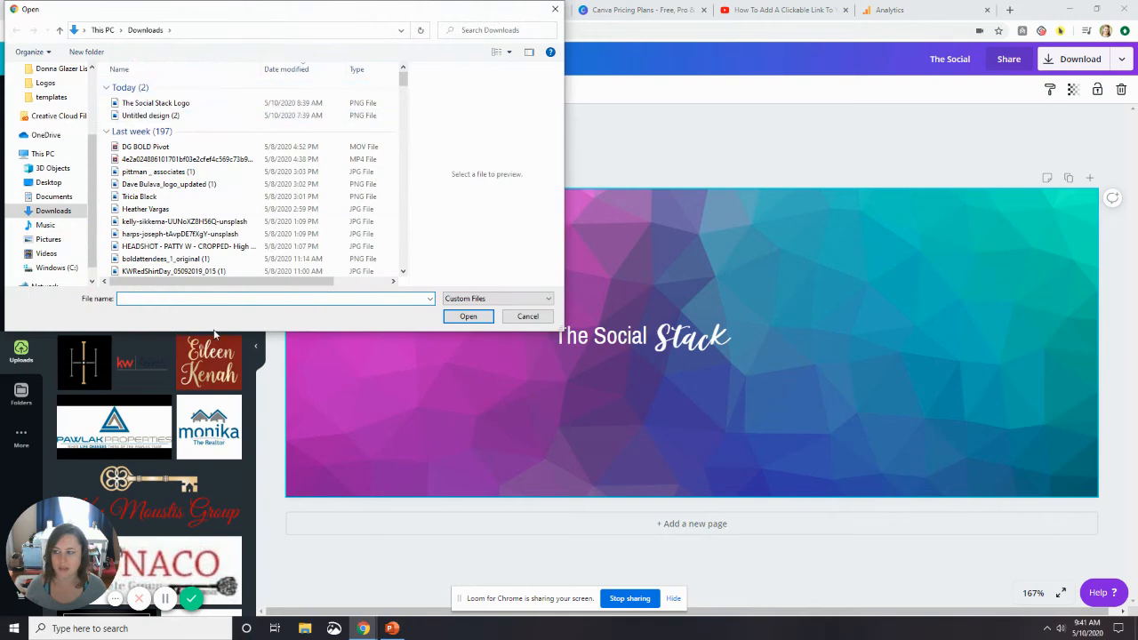
click(55, 198)
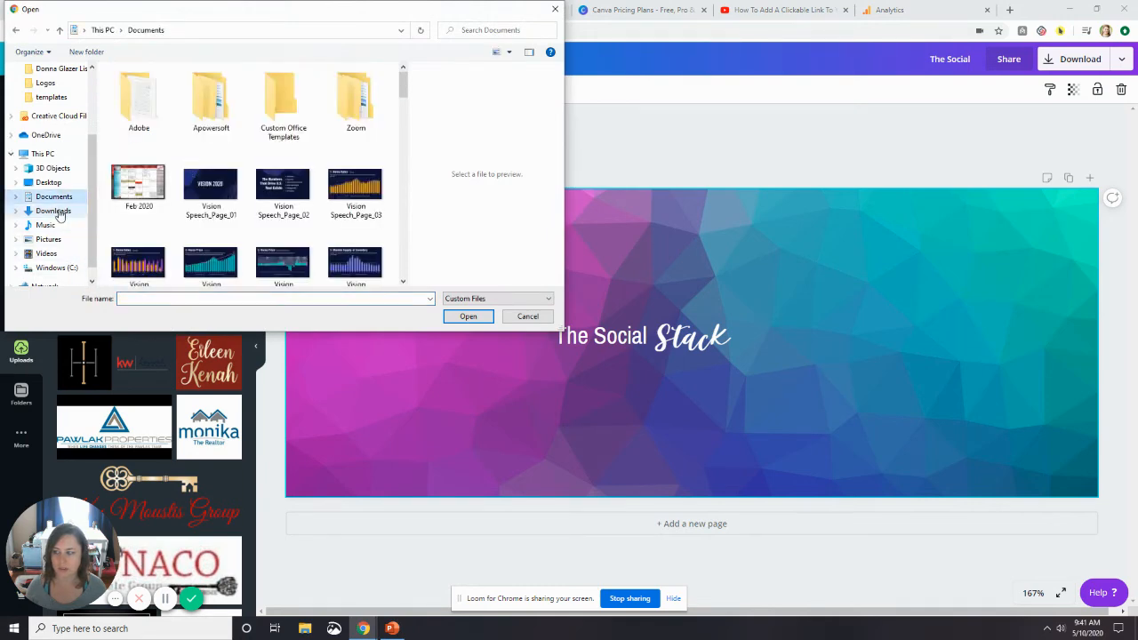
click(56, 212)
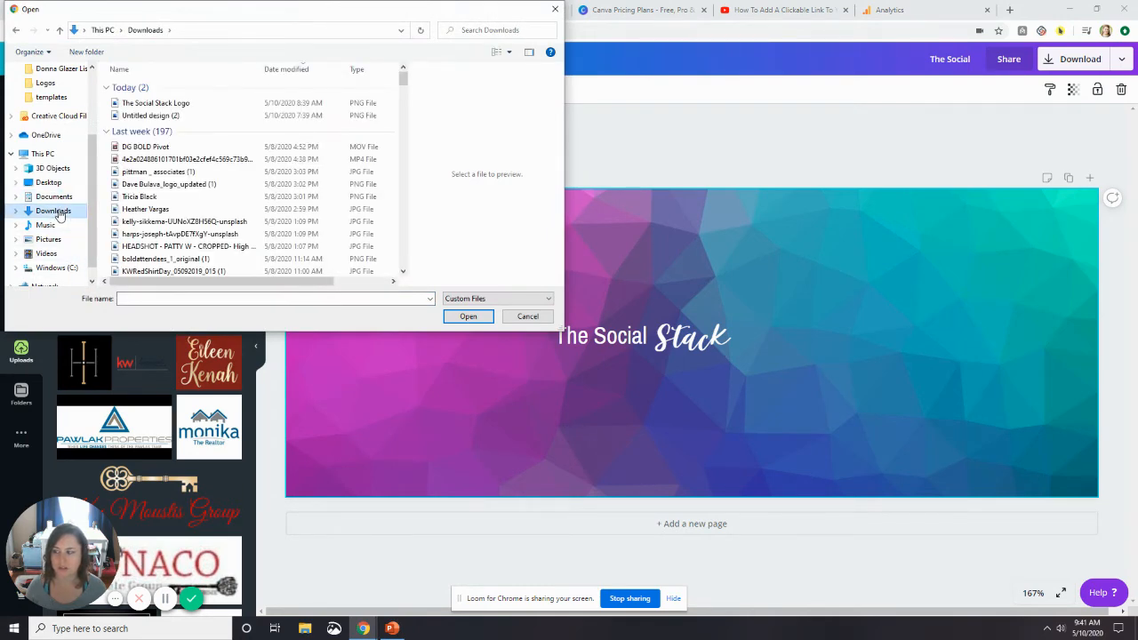
click(176, 105)
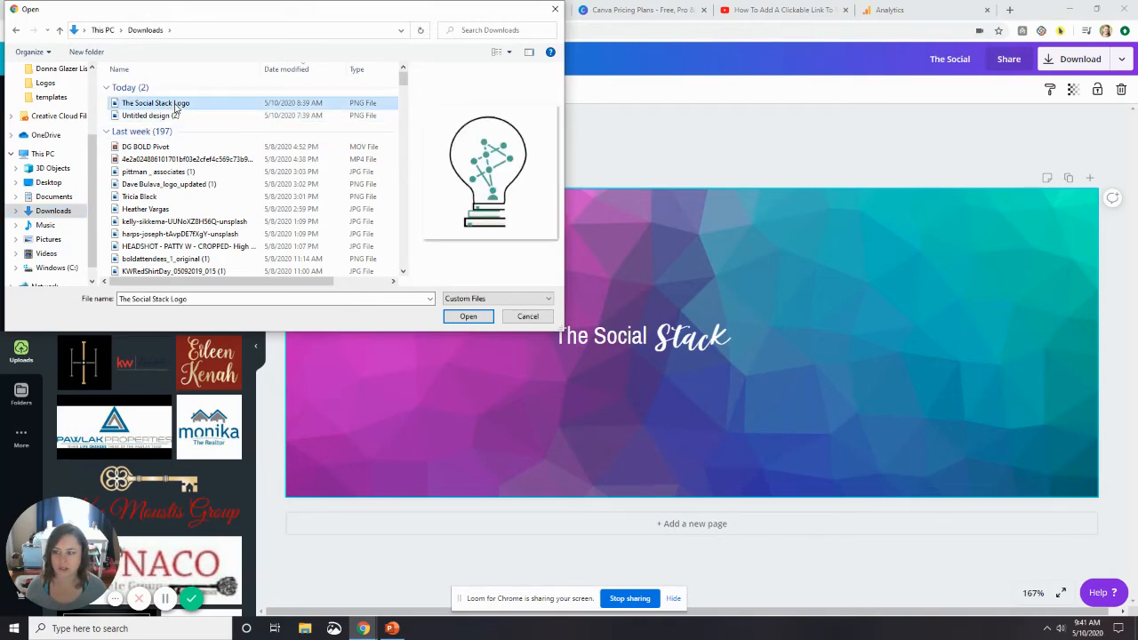
click(468, 317)
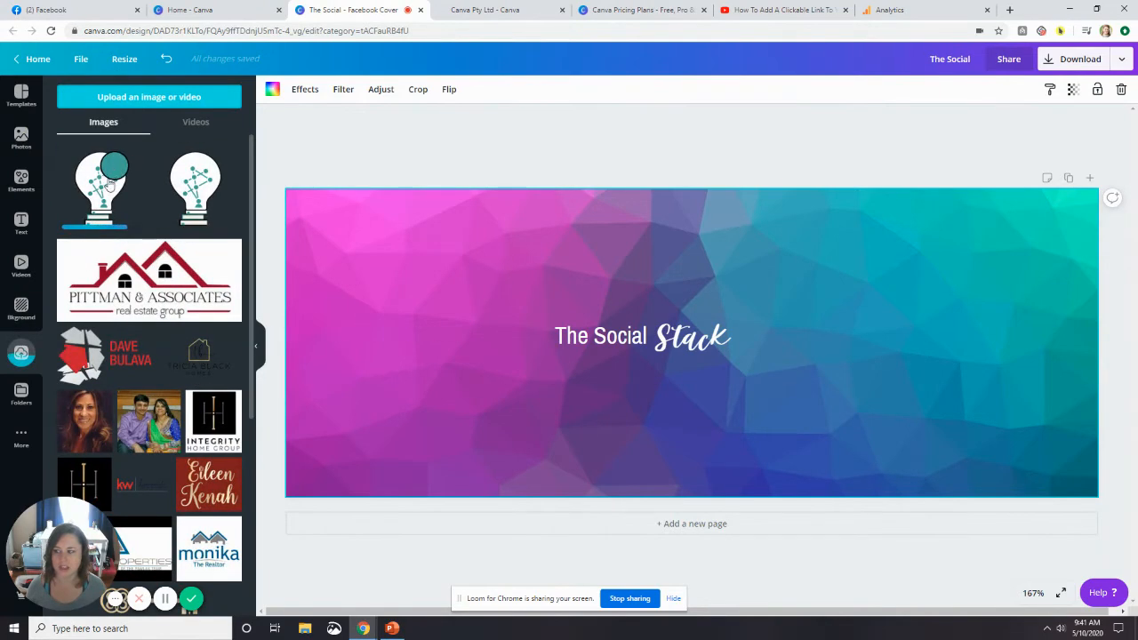
click(231, 153)
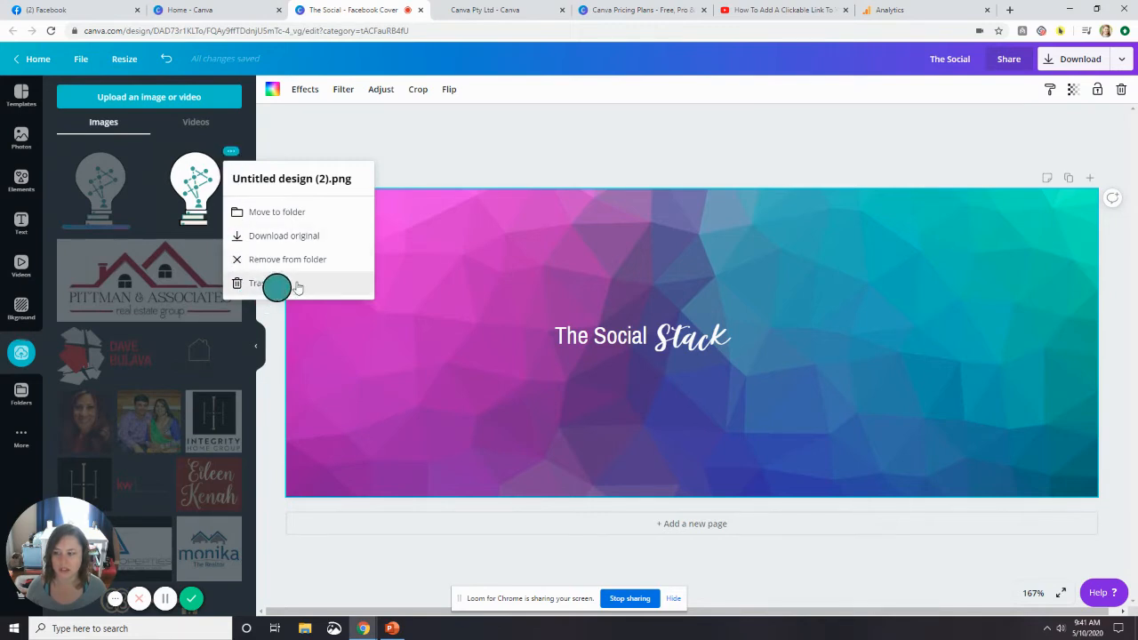
click(253, 283)
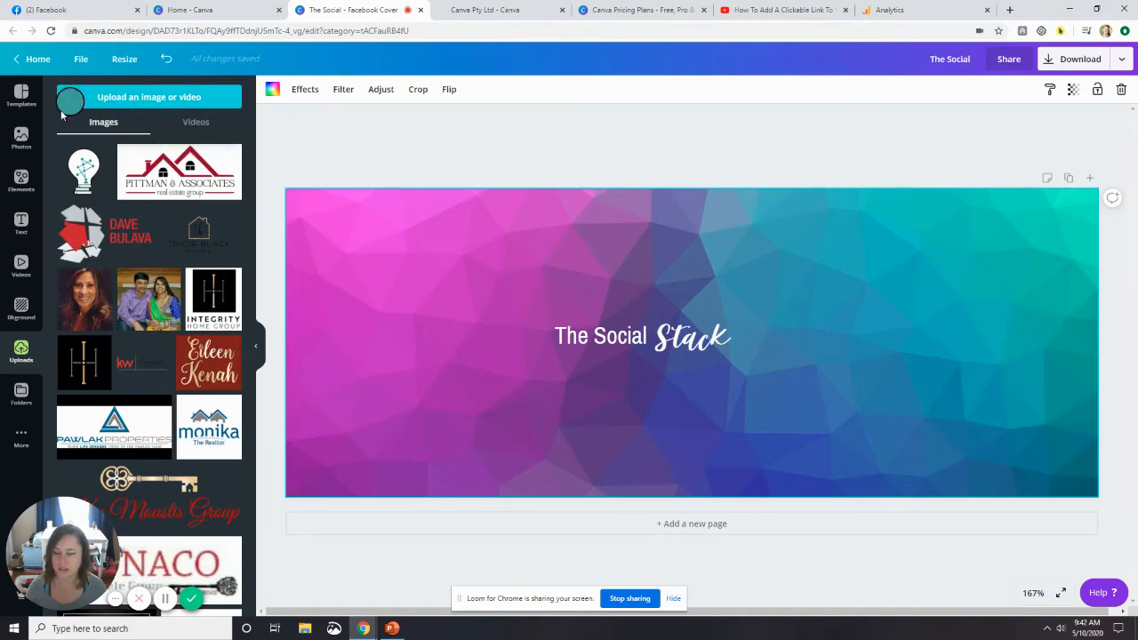
Add the uploaded light bulb logo to the cover, scale it down and place it to the right of the title text.
click(87, 173)
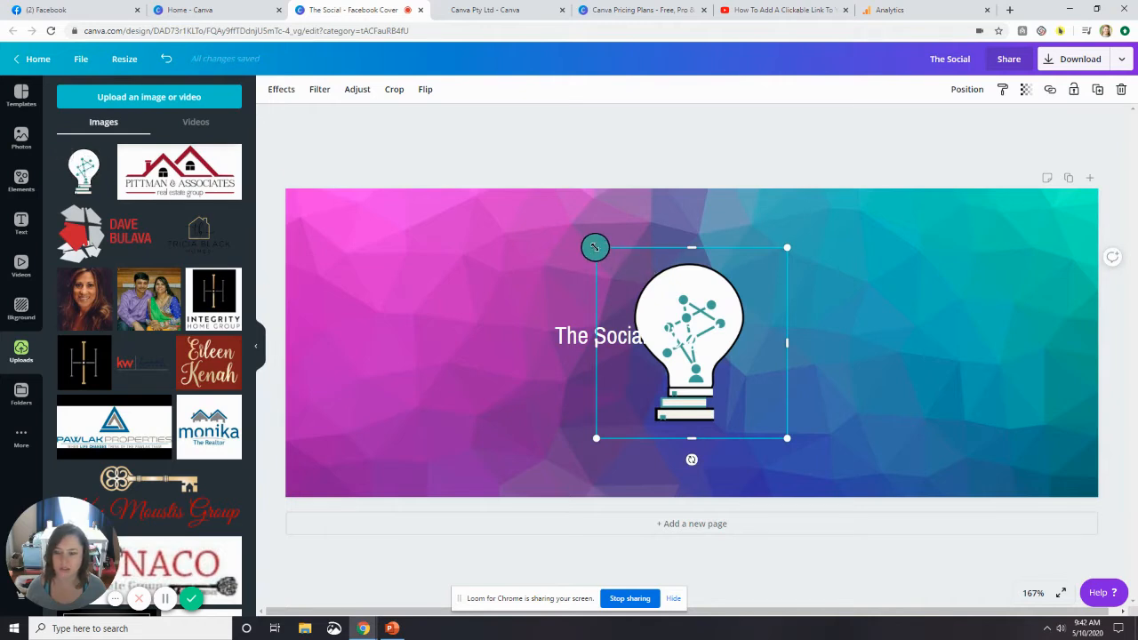
drag(595, 247, 715, 364)
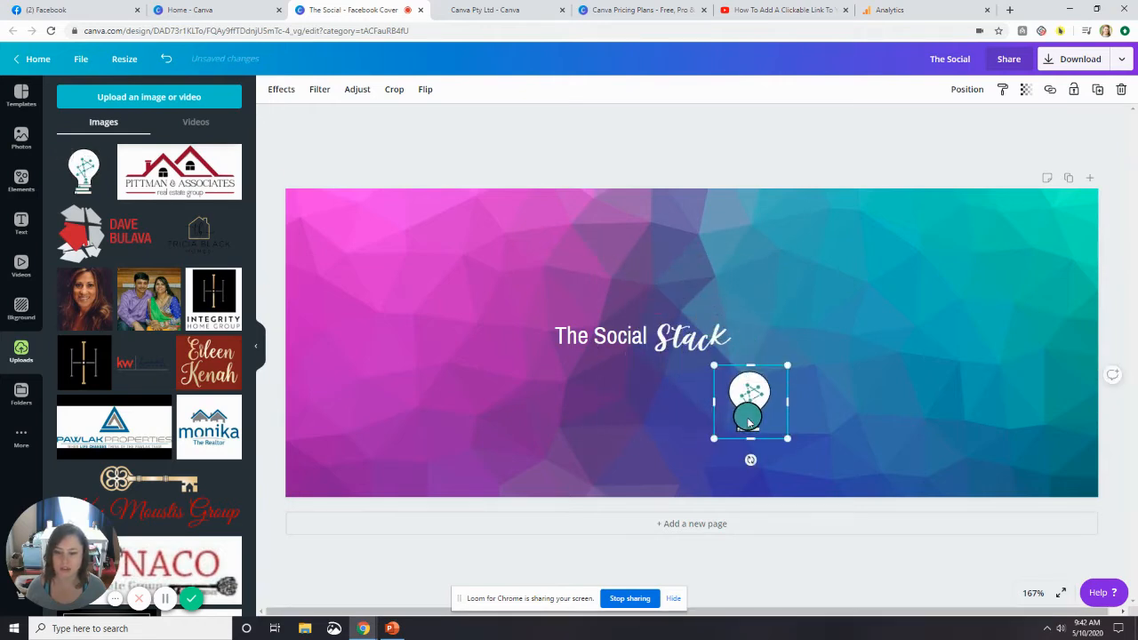
drag(748, 424, 873, 351)
drag(907, 299, 934, 269)
drag(881, 325, 867, 347)
Enlarge the "The Social" text to a font size of about 32.6 and scale up the "Stack" text beside it.
click(562, 332)
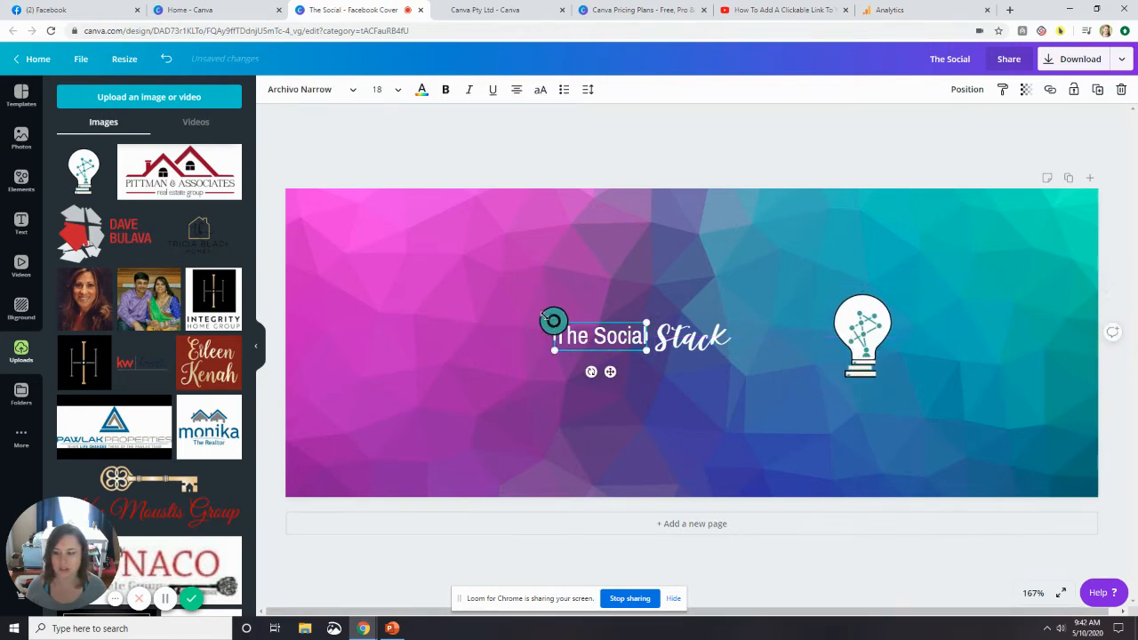
drag(553, 322, 480, 299)
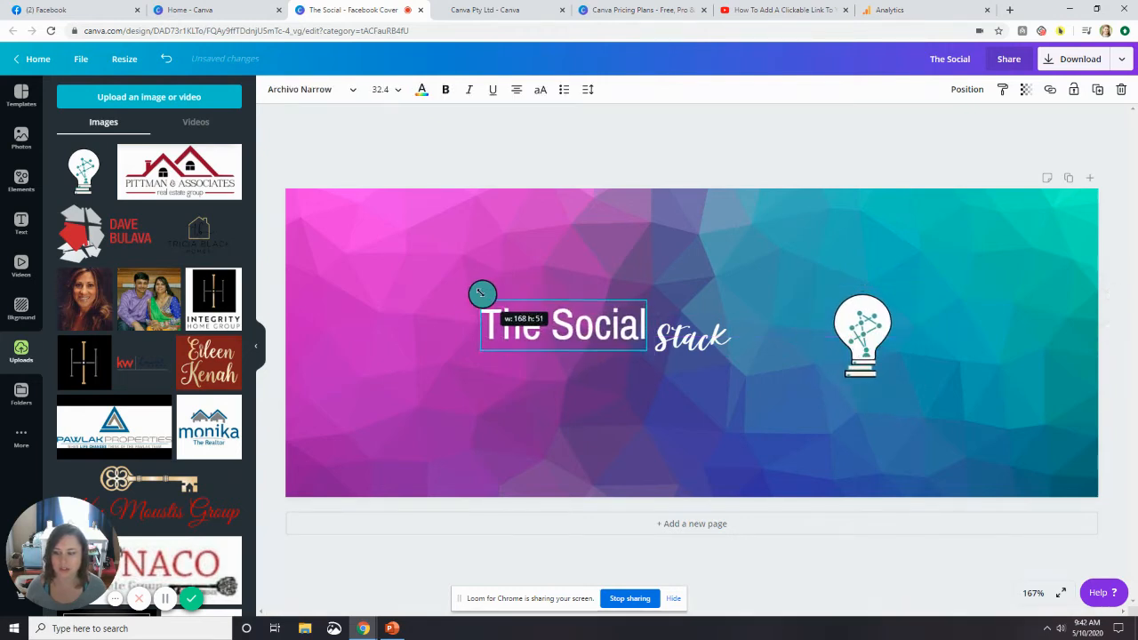
click(677, 328)
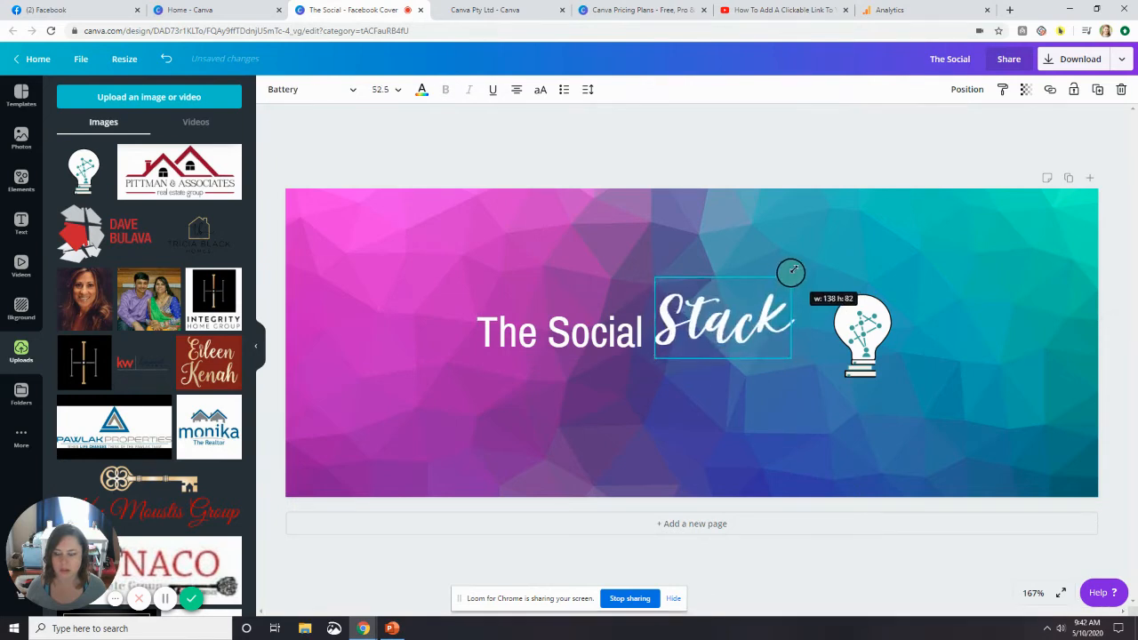
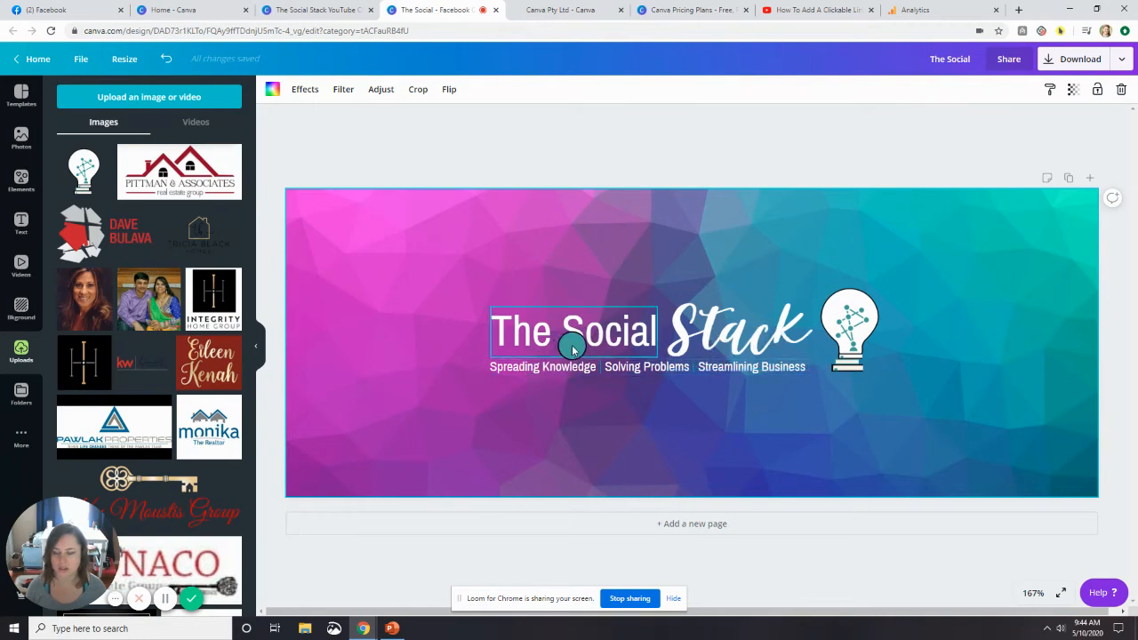
Try the custom text color #b4101 on the word "Stack" and undo the color change.
click(707, 336)
click(707, 336)
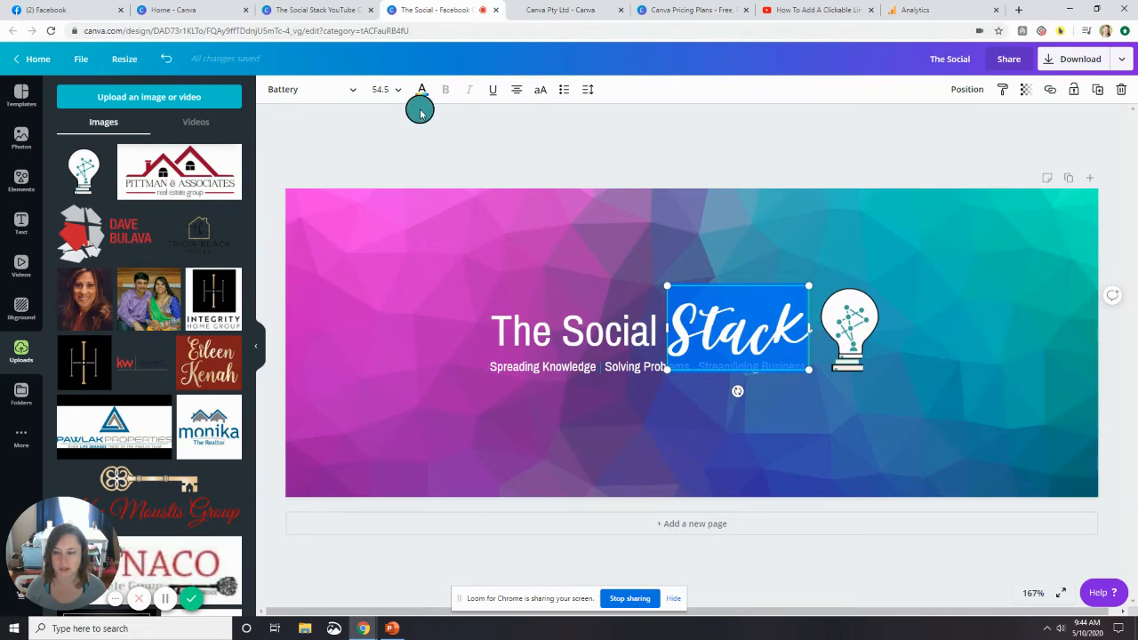
click(422, 91)
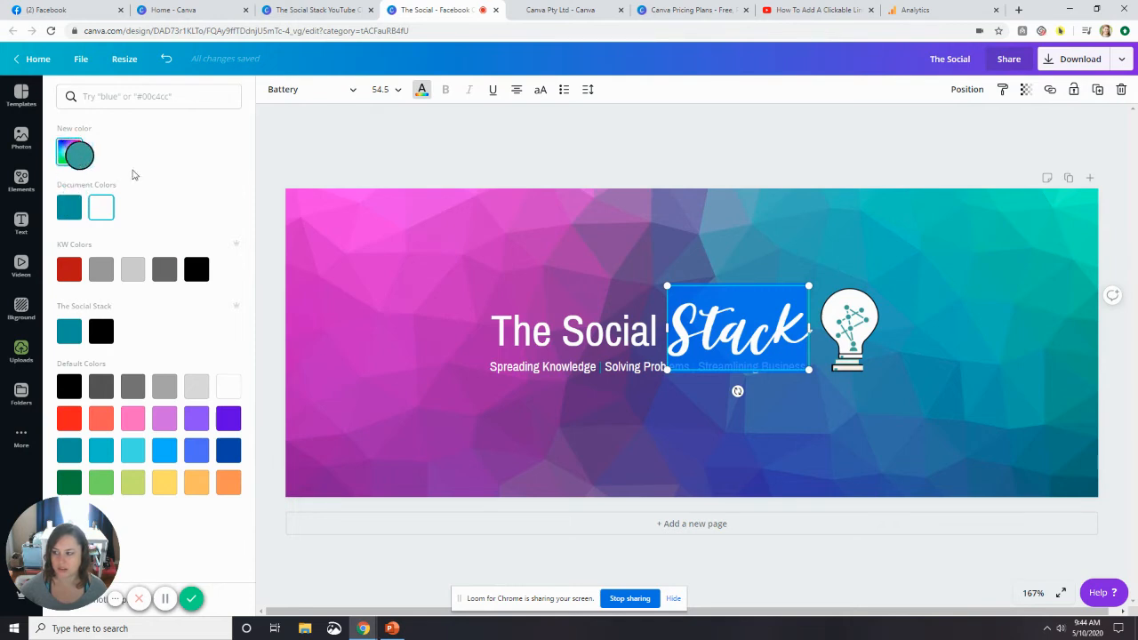
click(82, 155)
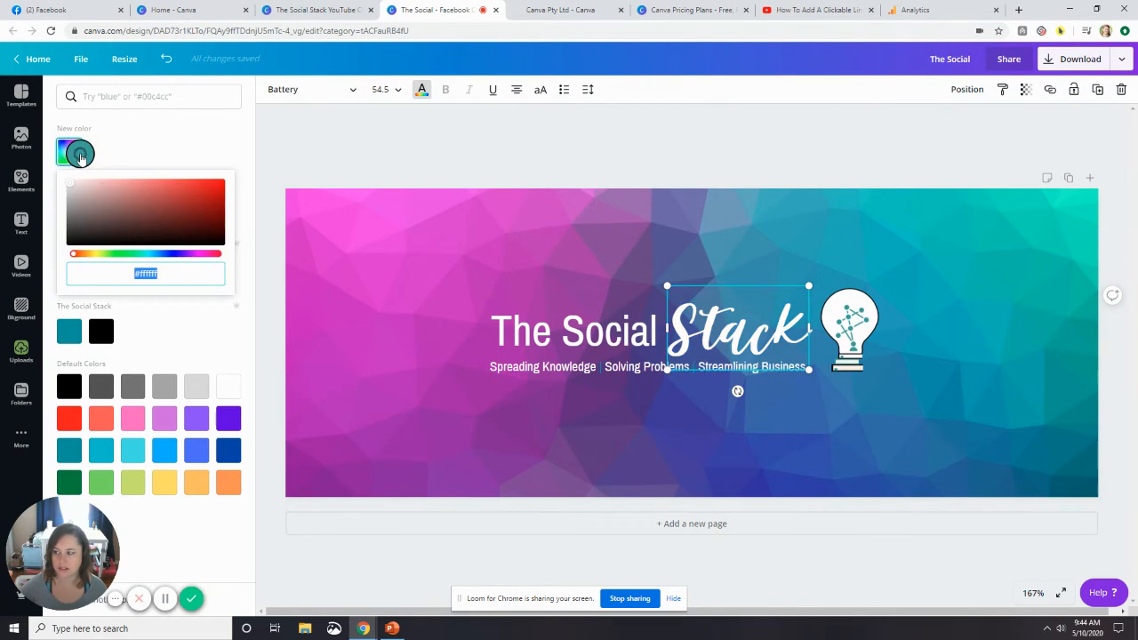
mouse_move(77, 257)
mouse_down()
mouse_move(210, 254)
mouse_move(76, 255)
mouse_up()
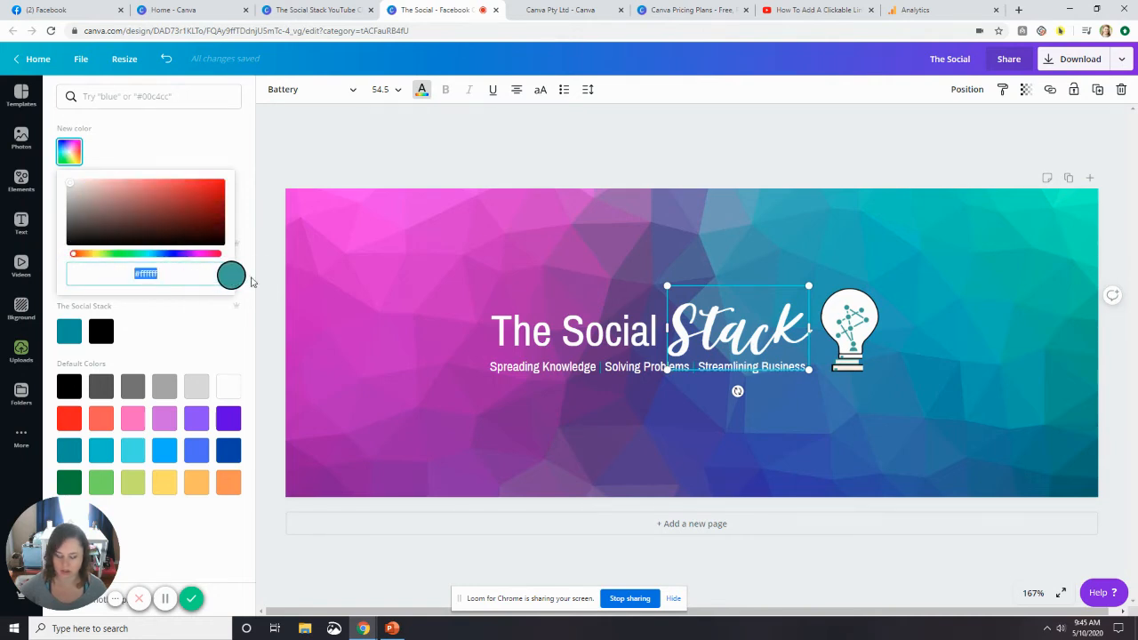
text(#b4101)
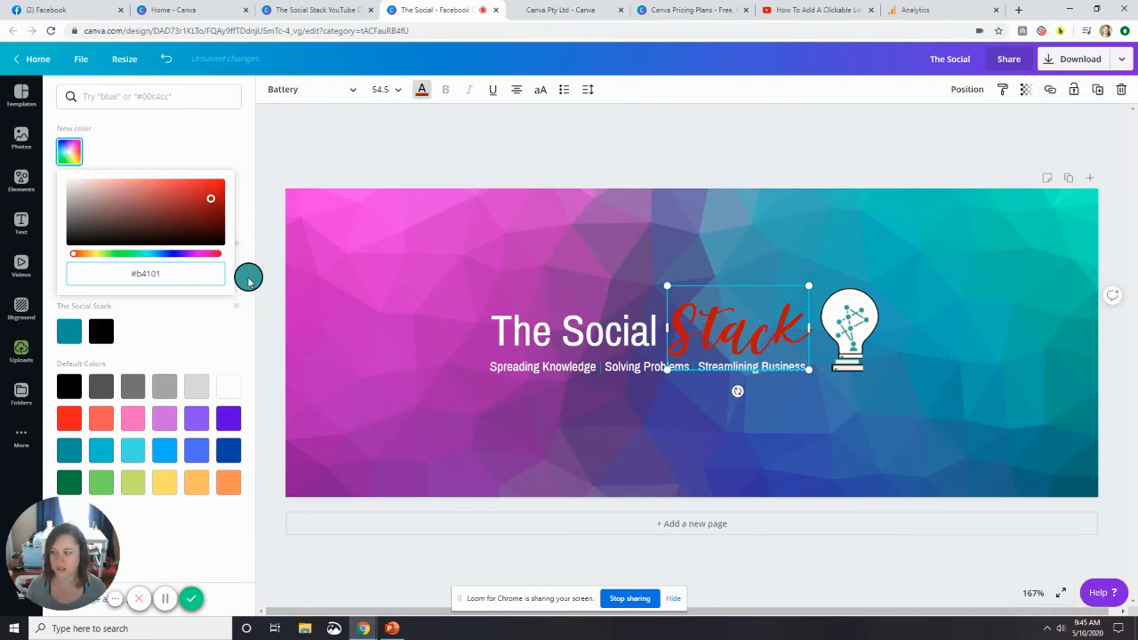
click(125, 138)
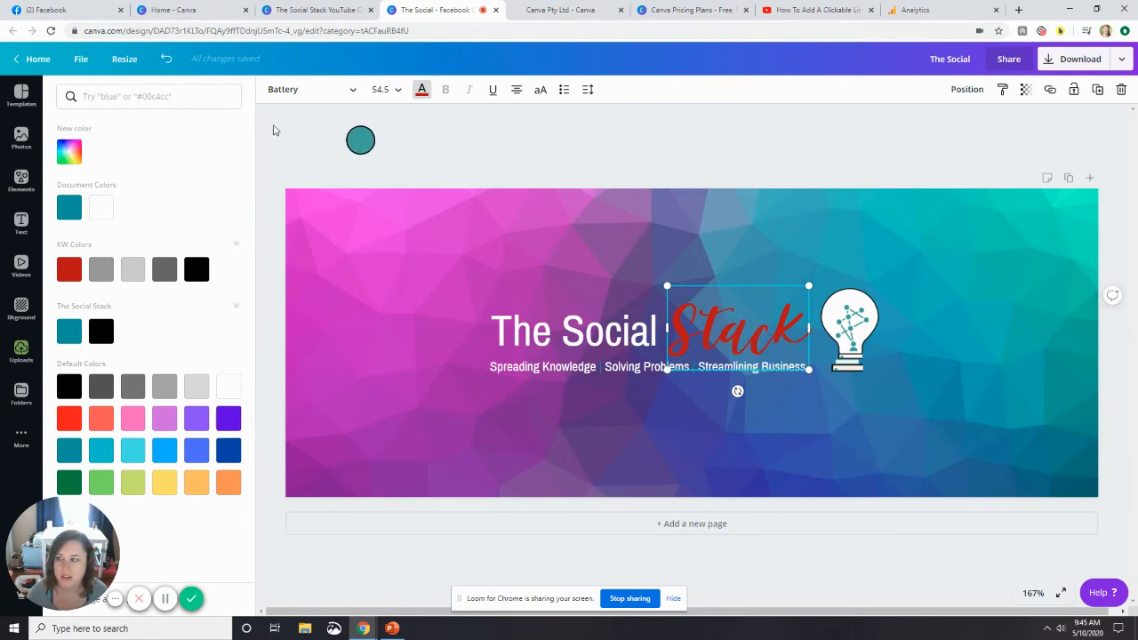
click(166, 57)
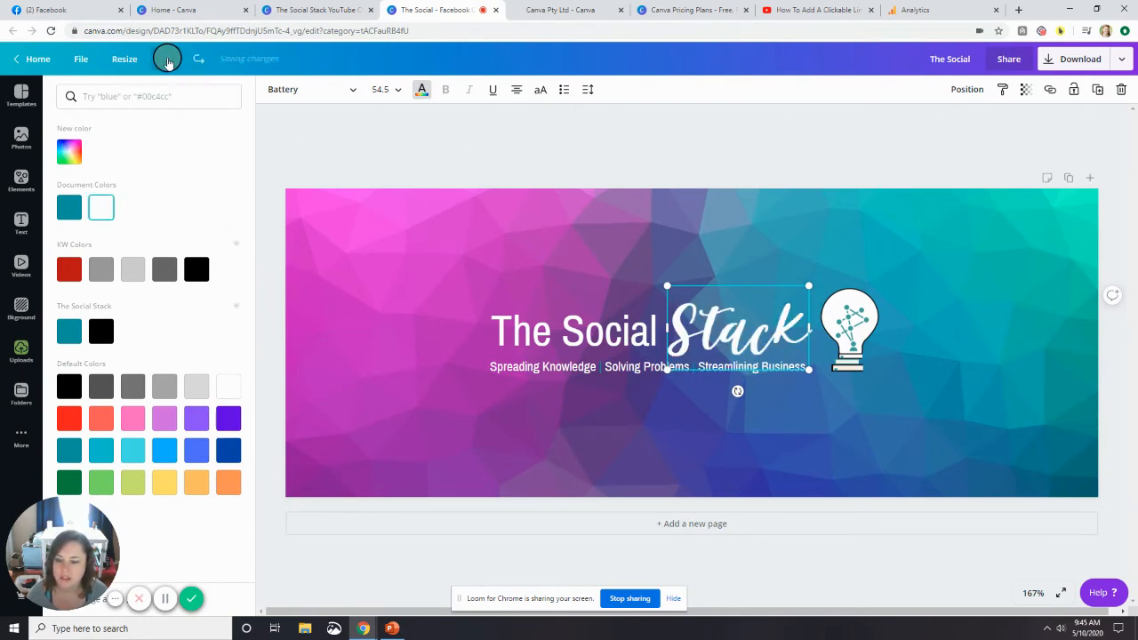
click(601, 152)
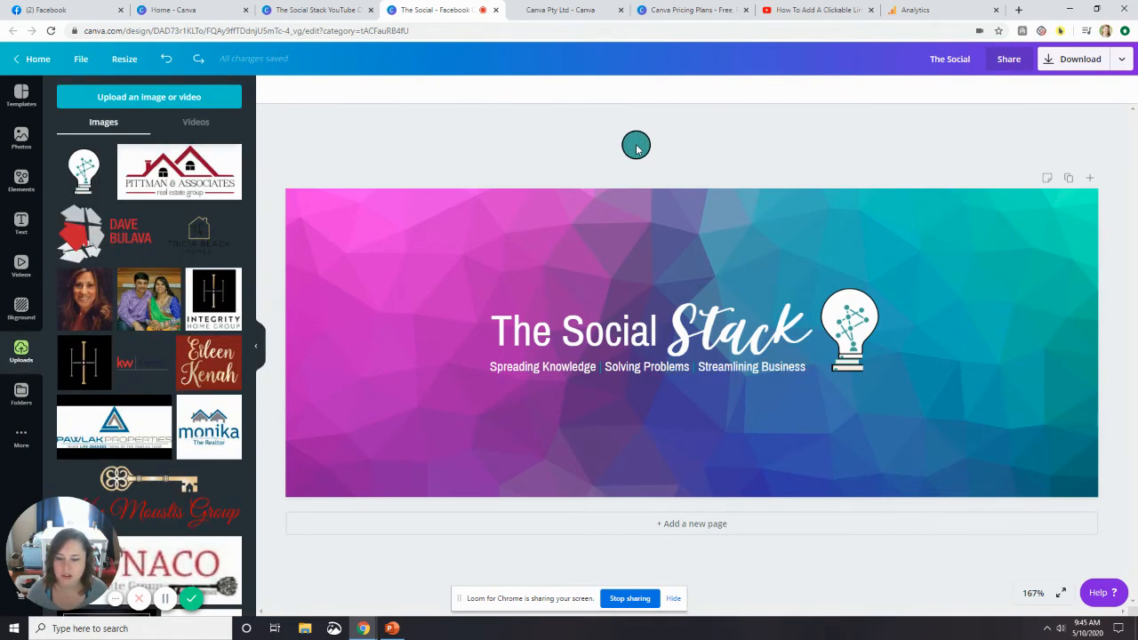
Download the Facebook cover as a PNG with the size multiplier set to 3.
click(1070, 62)
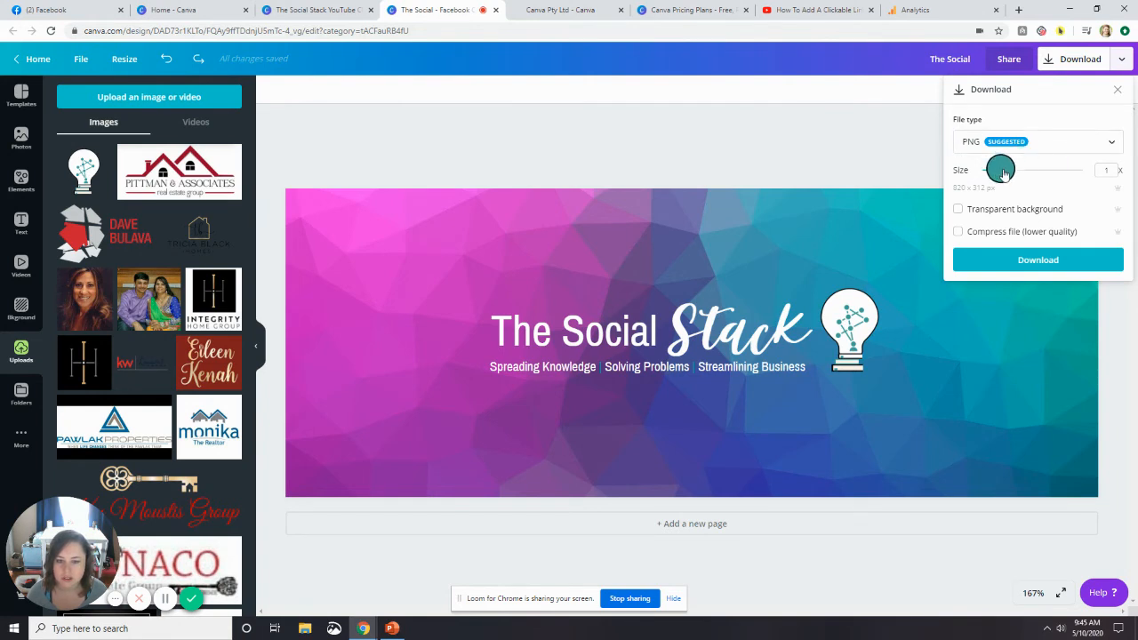
drag(1000, 170, 1096, 171)
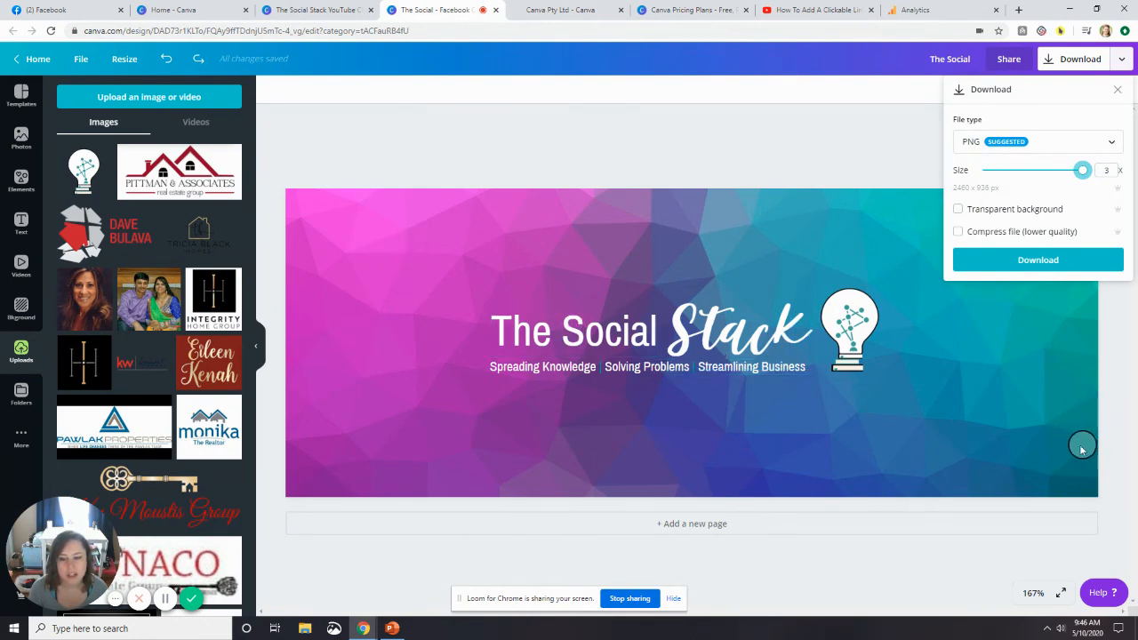
click(1065, 260)
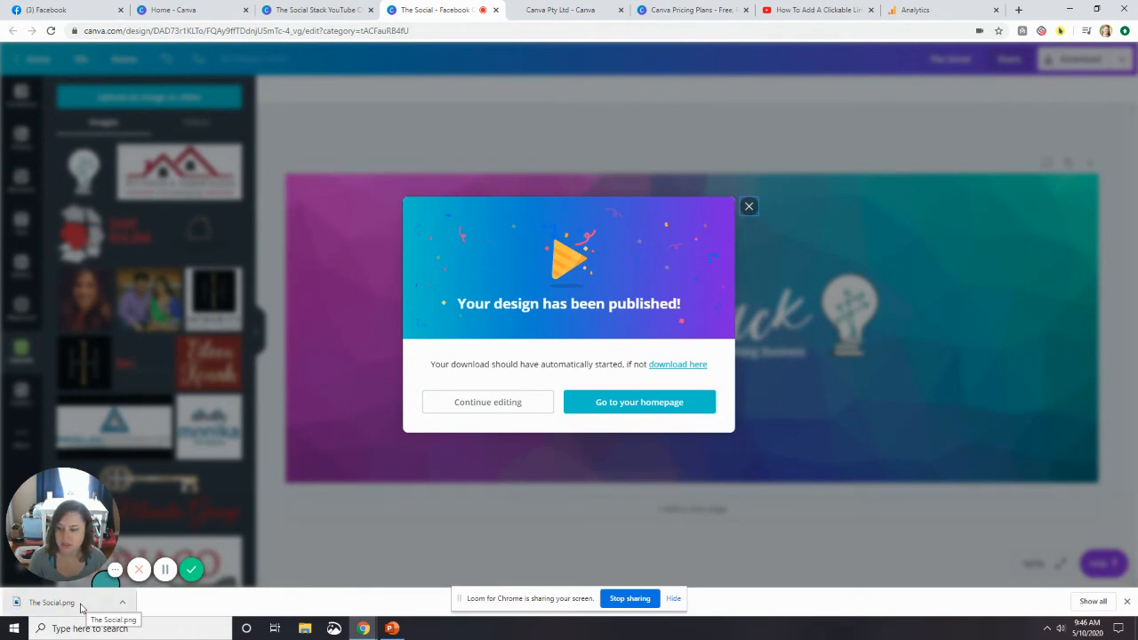
View the downloaded The Social.png, then close the image and dismiss the published-design message.
click(80, 605)
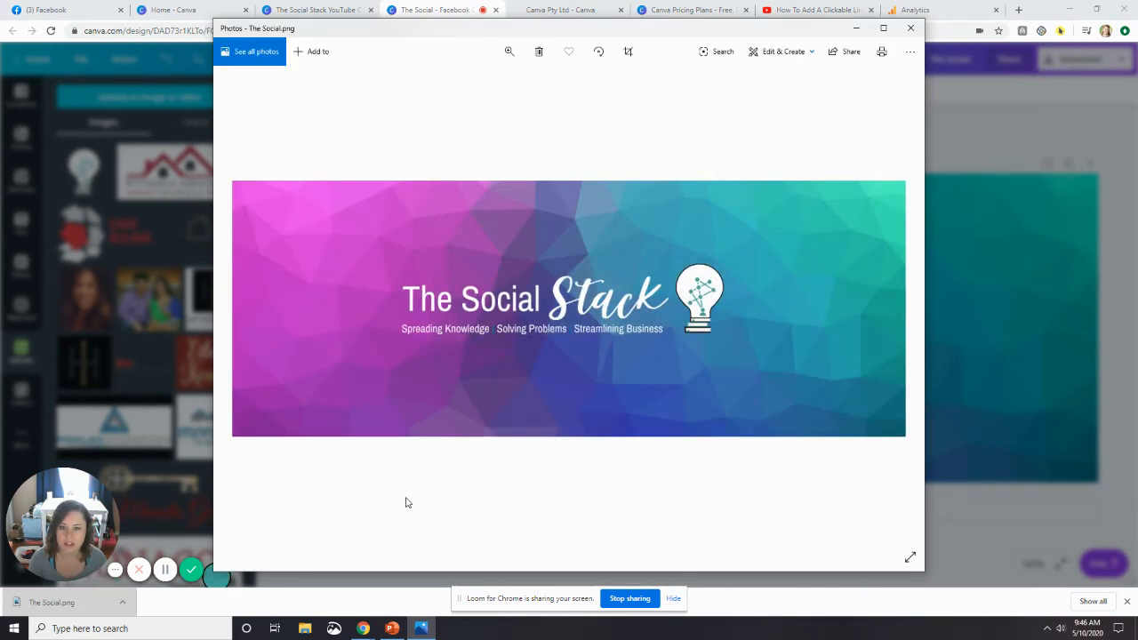
click(910, 29)
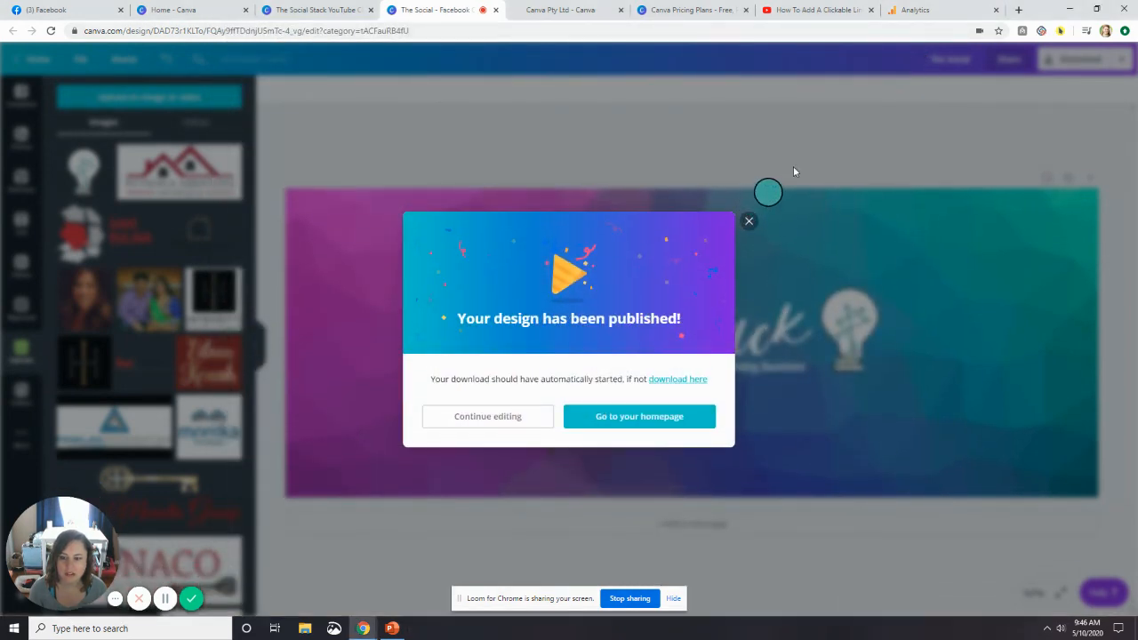
click(749, 220)
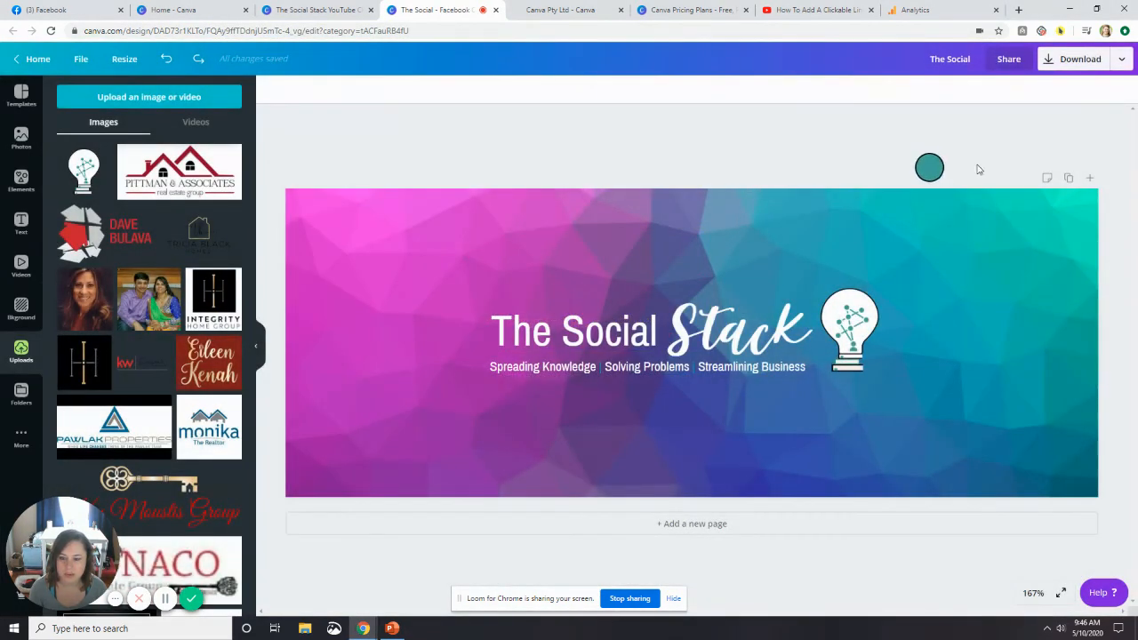
On the Canva home page, examine the preset design types and the unit options for a custom-dimension design.
click(213, 16)
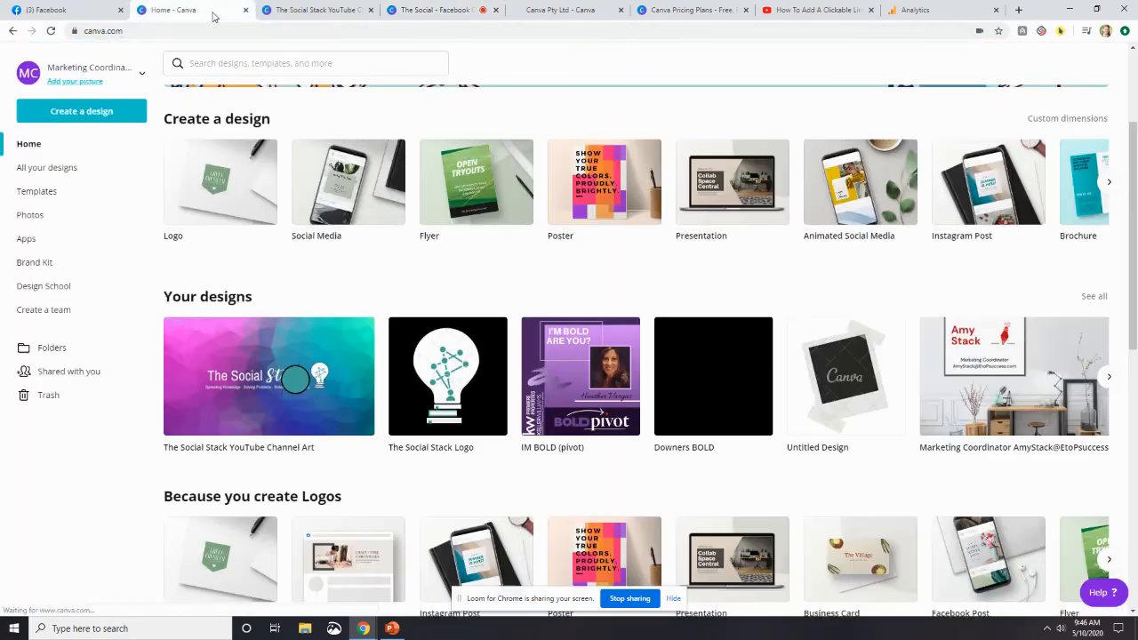
click(84, 113)
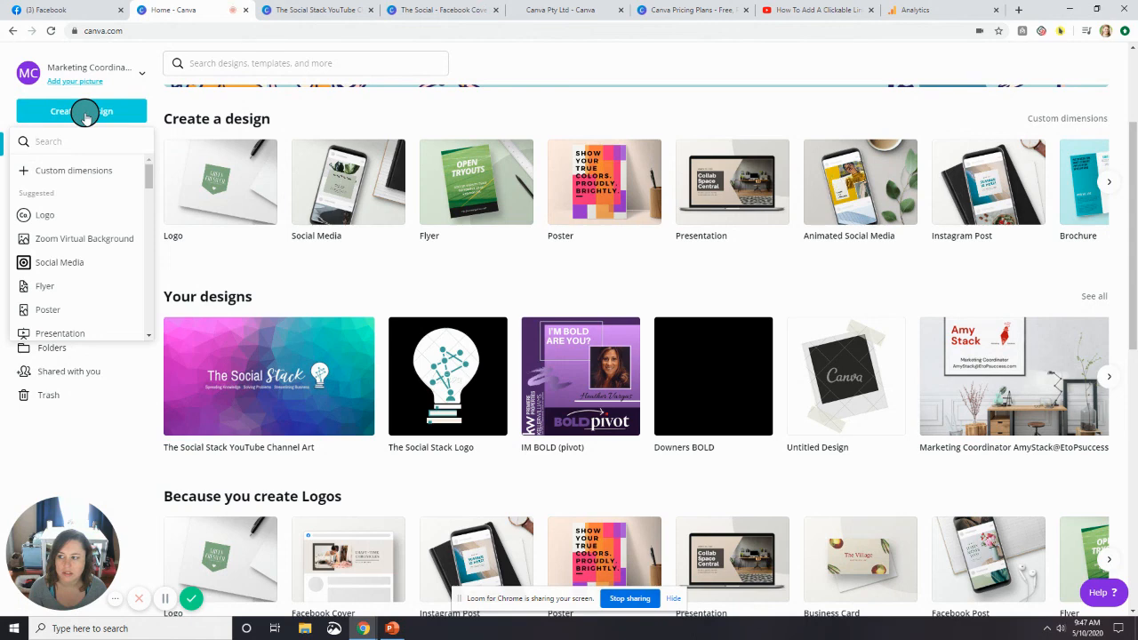
scroll(84, 254, down, 3)
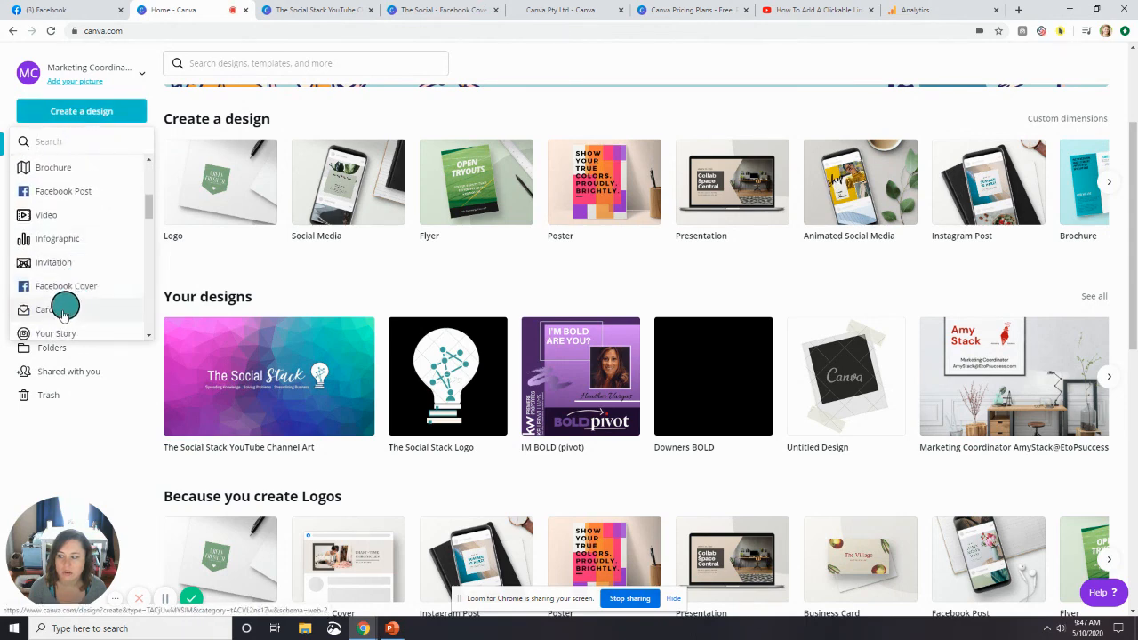
scroll(68, 288, up, 3)
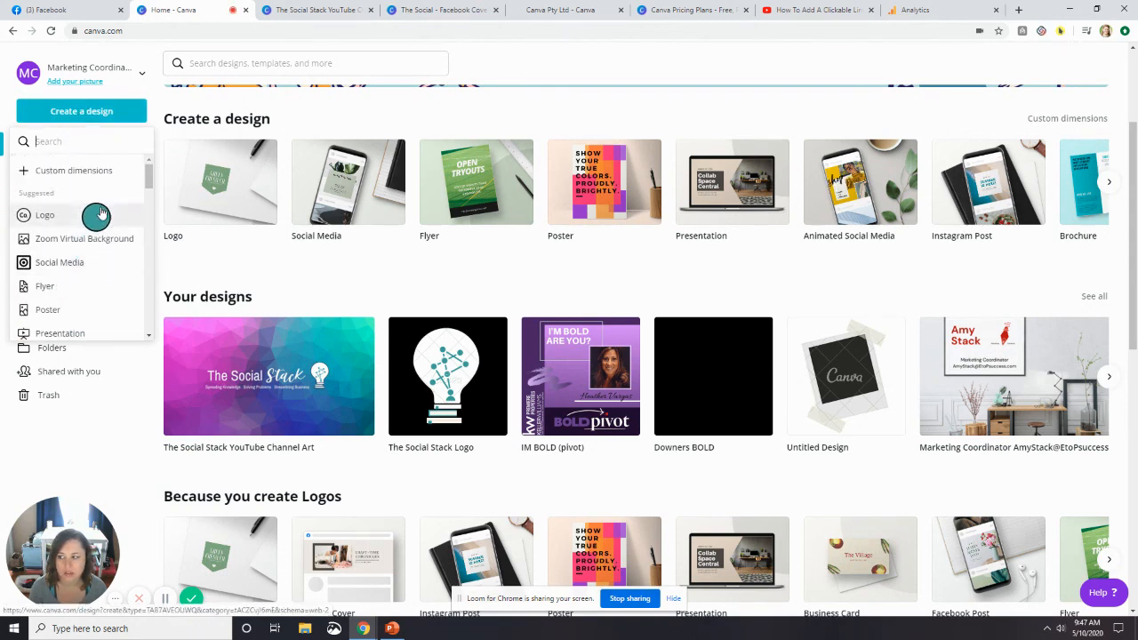
click(98, 170)
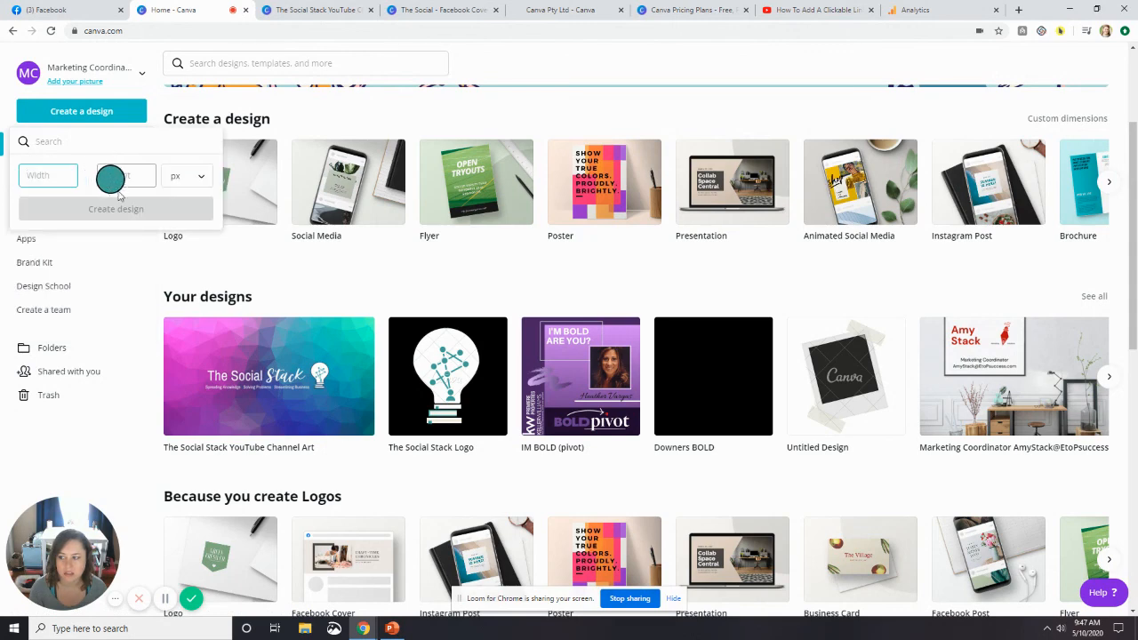
click(197, 182)
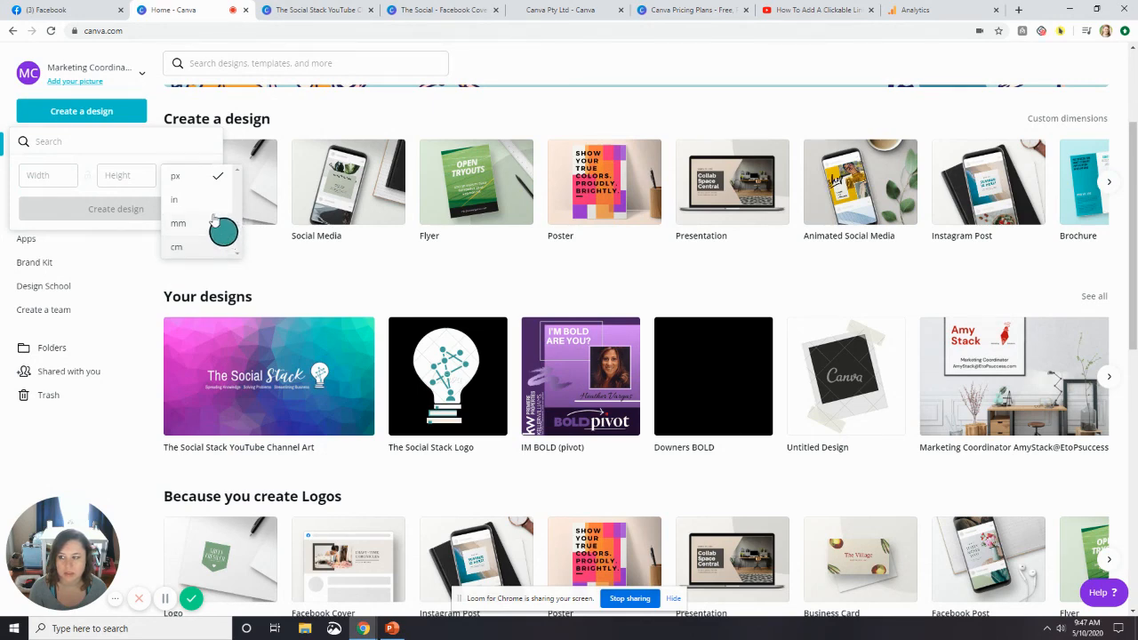
click(346, 112)
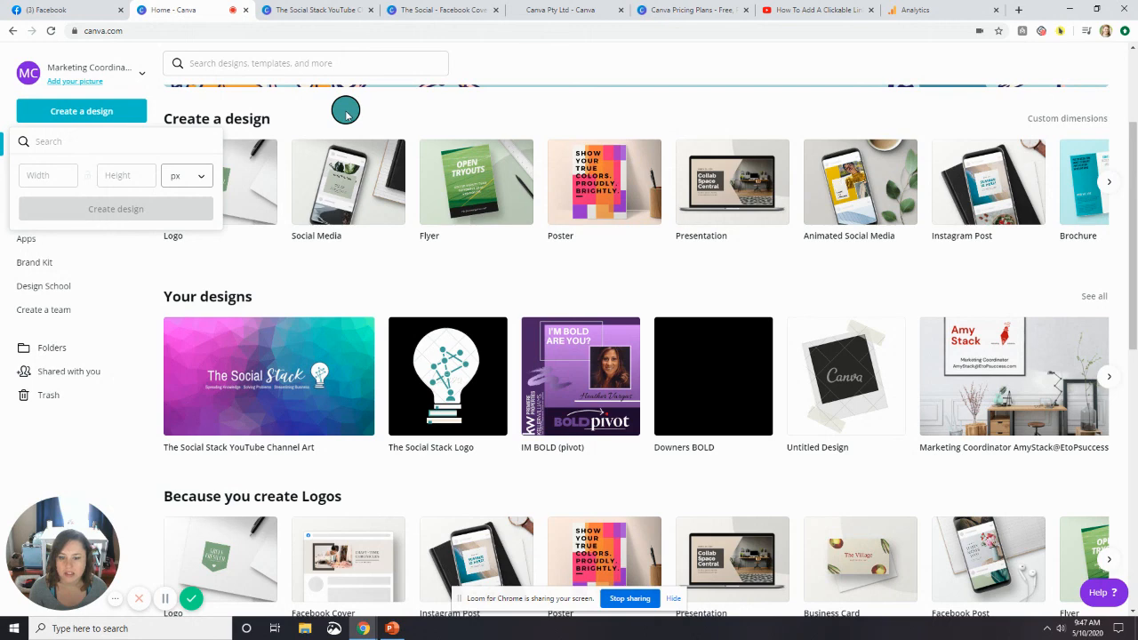